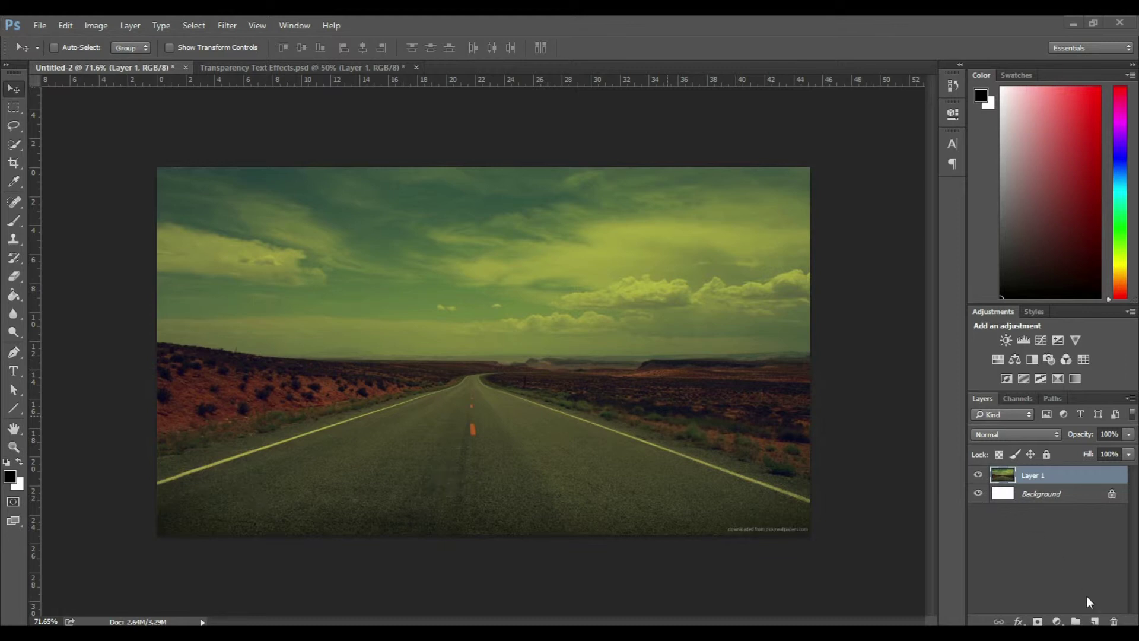
Step: Add a new empty layer and fill it with white at 40% opacity
click(1096, 620)
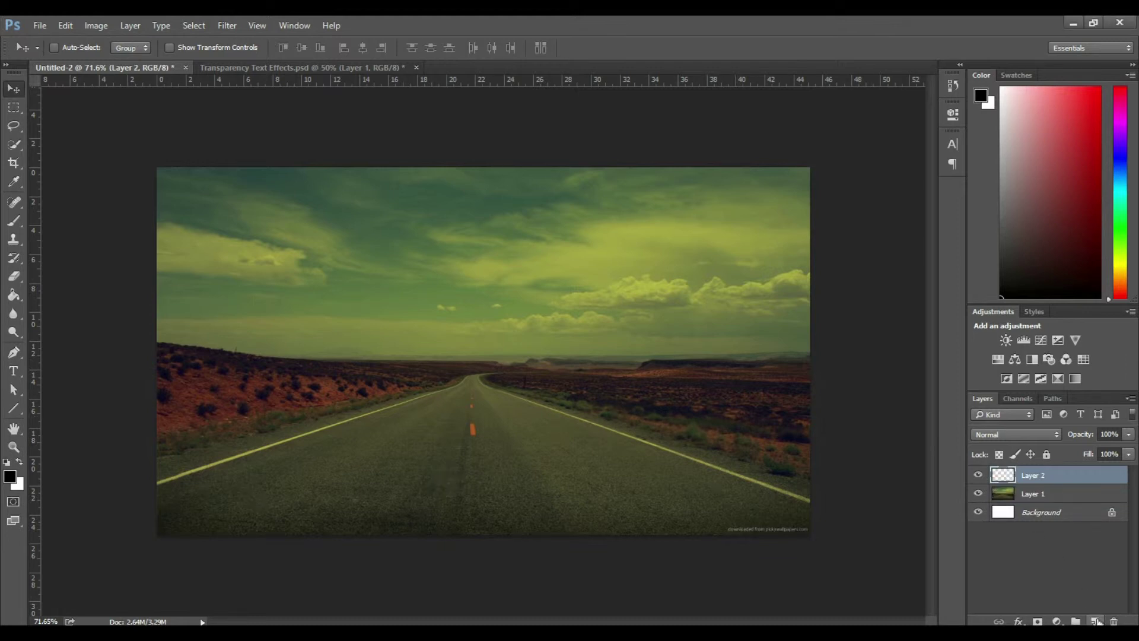
click(66, 27)
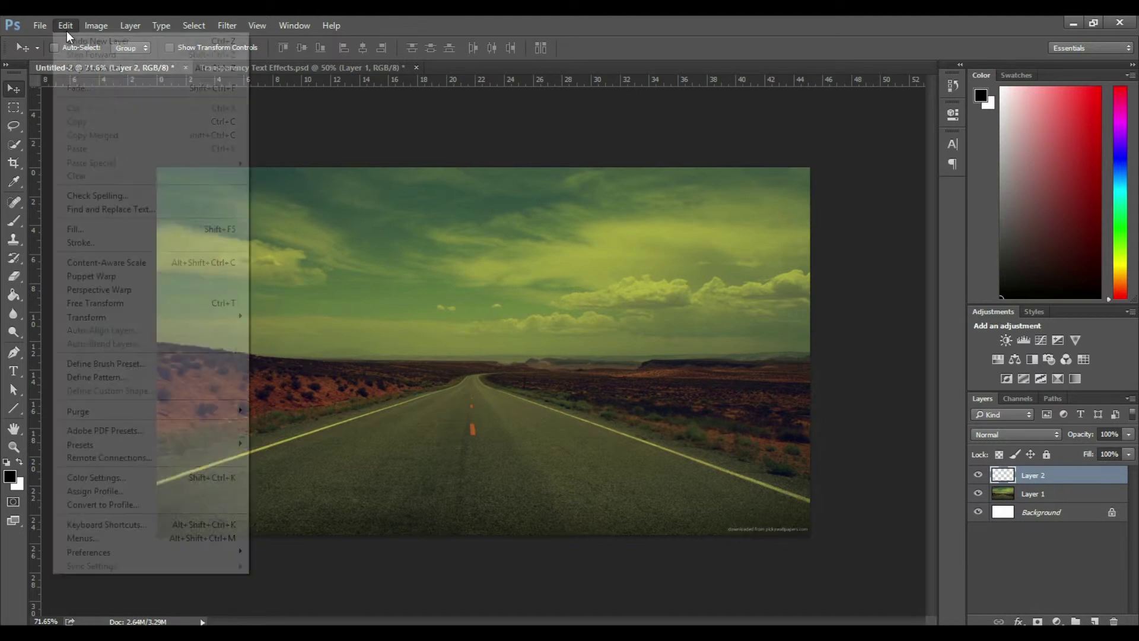
click(83, 229)
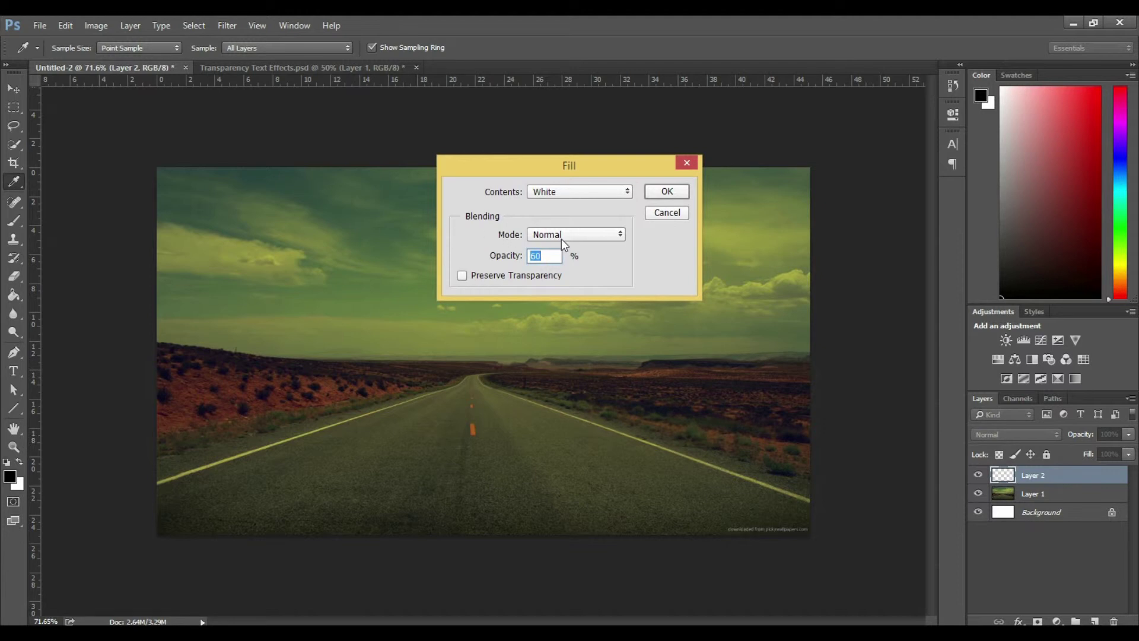
click(552, 258)
double_click(553, 258)
text(40)
key(Return)
key(v)
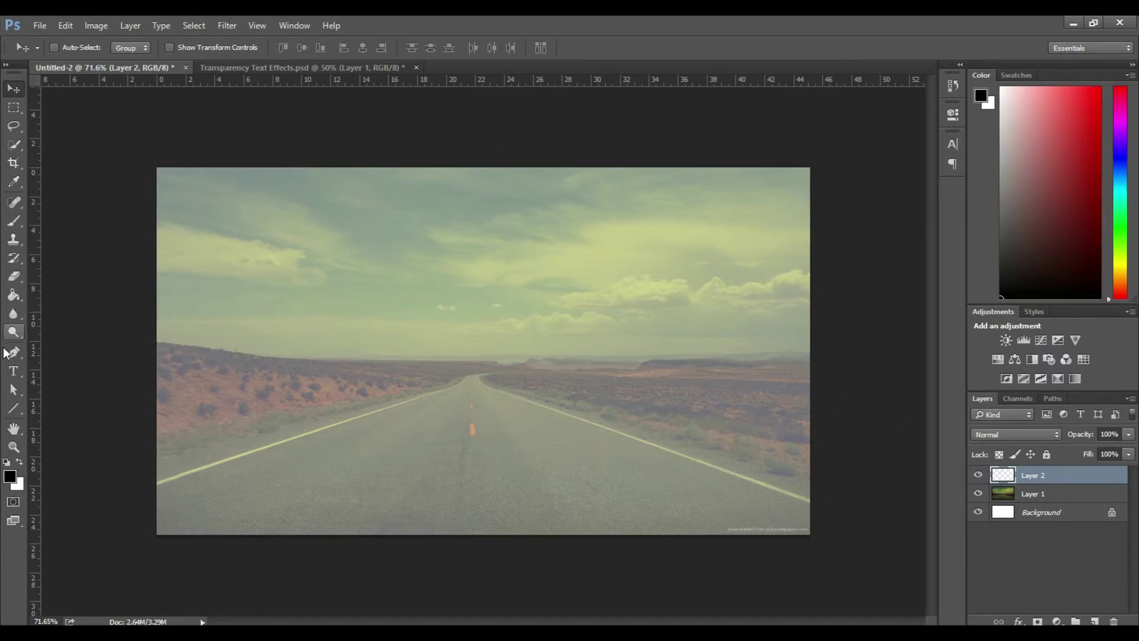
Step: Create a JOURNEY text layer and drag it to the centre of the road photo
click(13, 371)
click(428, 367)
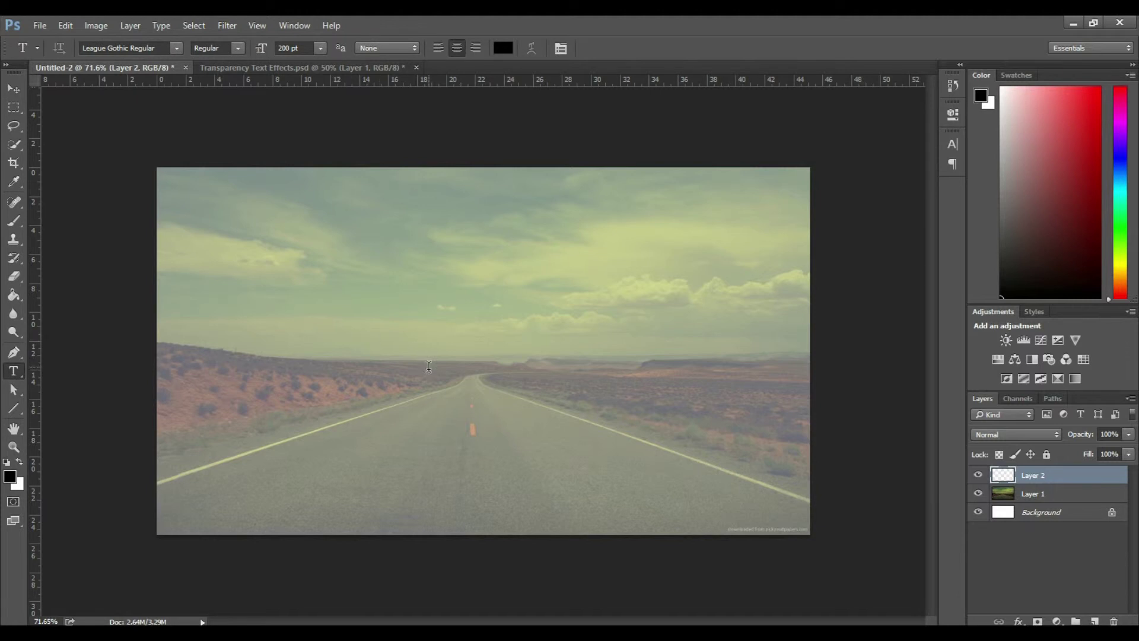
text(JOURNEY)
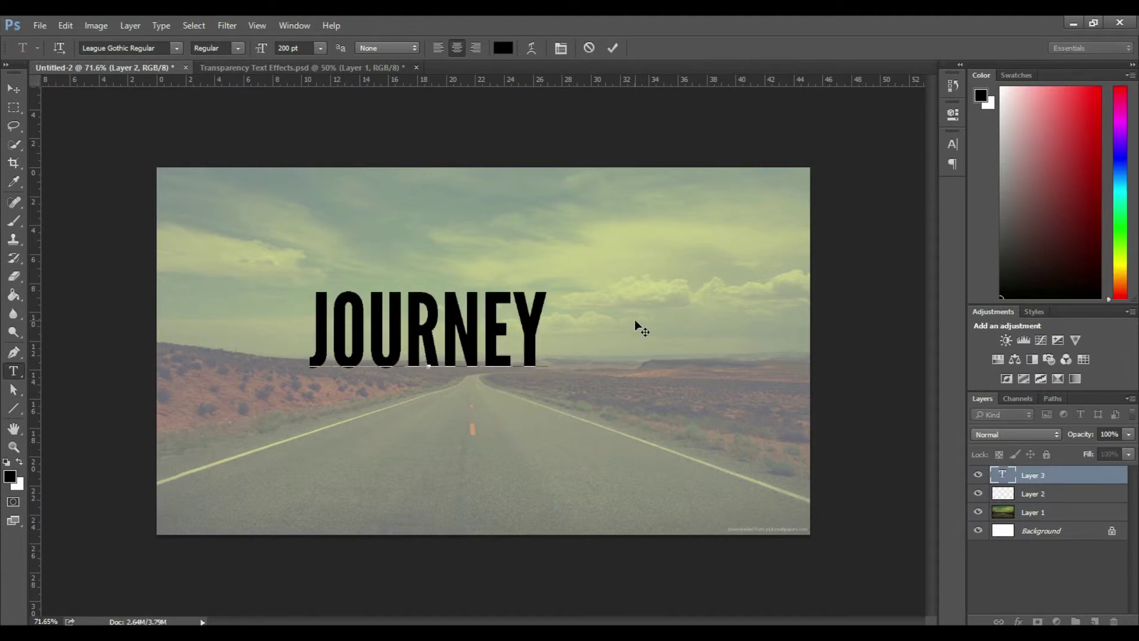
key(ctrl+a)
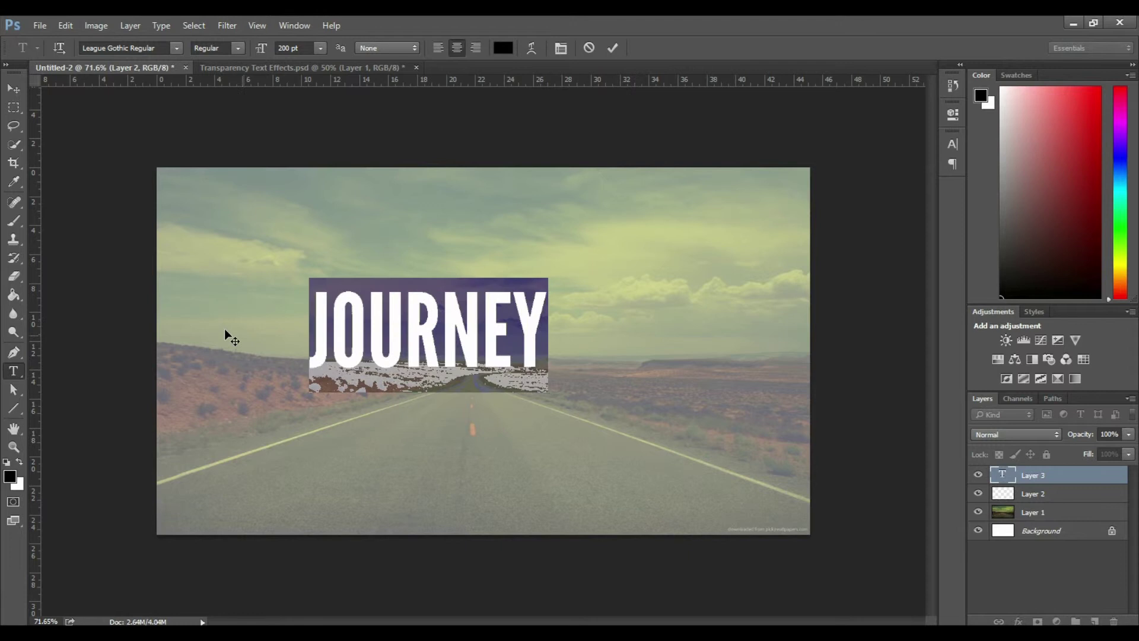
click(13, 88)
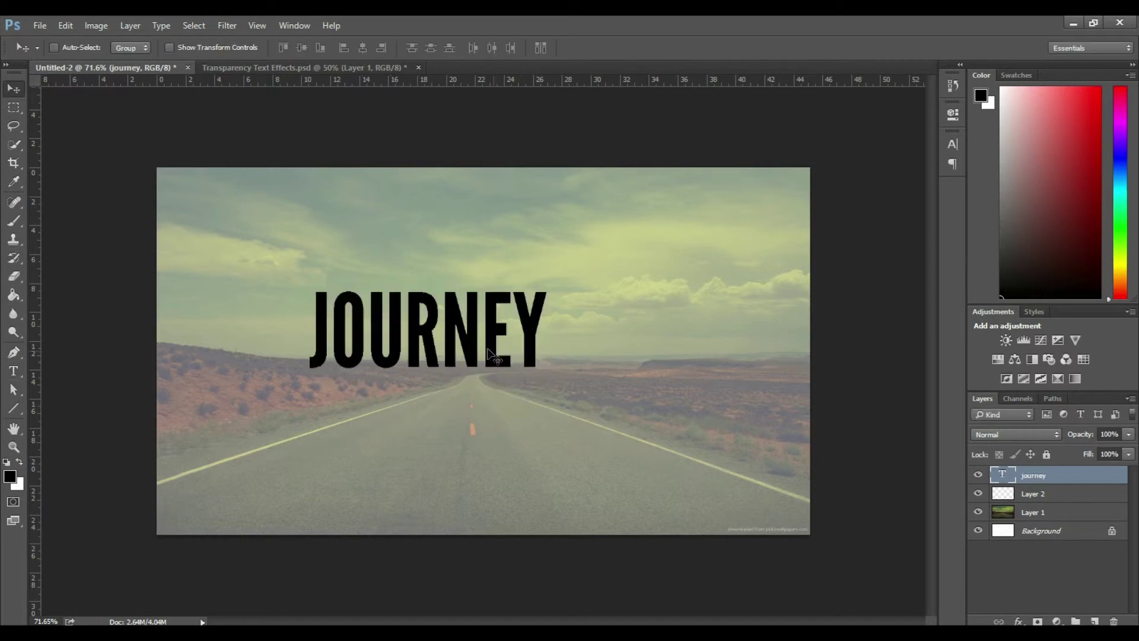
drag(483, 347, 536, 378)
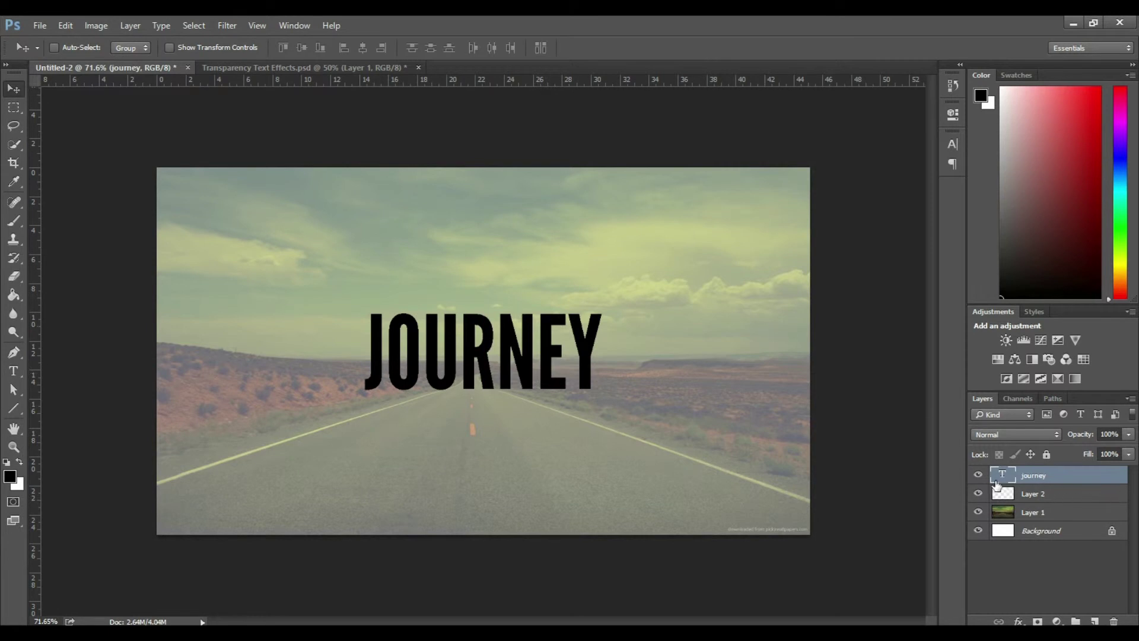
Step: Group Layer 2 with the JOURNEY layer as Group 1, then select JOURNEY inside it
key(ctrl)
ctrl+click(1030, 495)
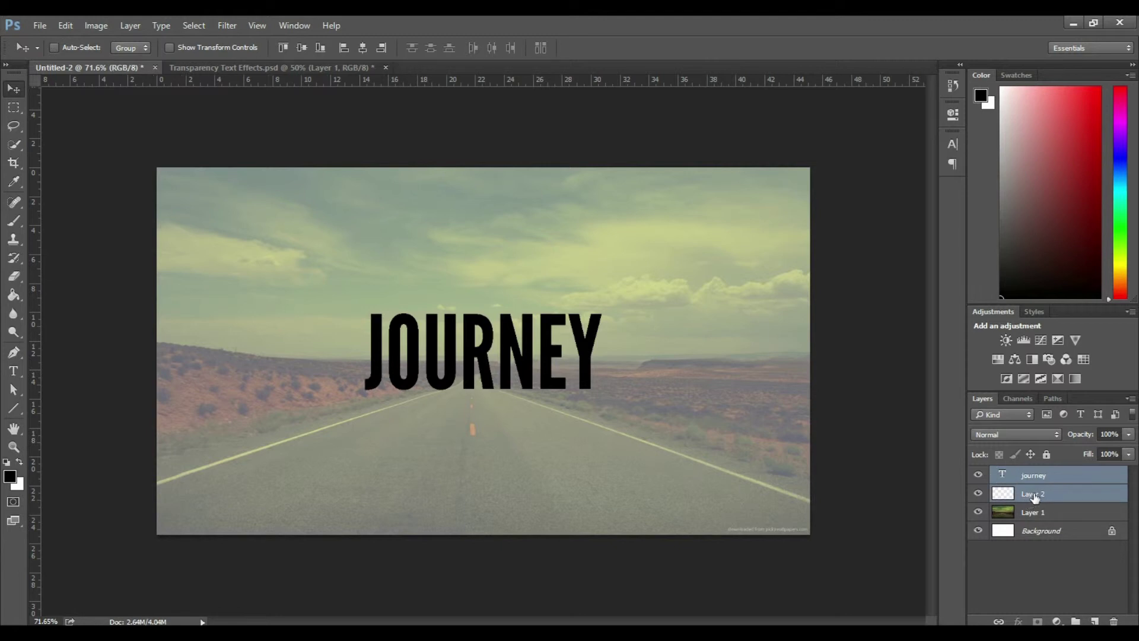
key(ctrl+g)
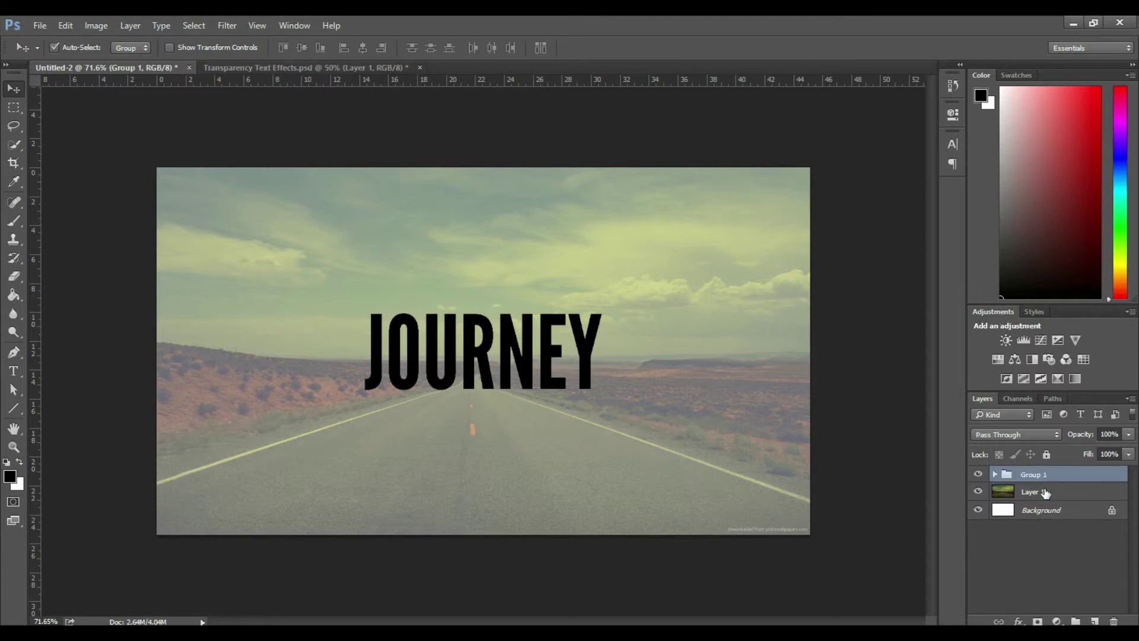
click(995, 475)
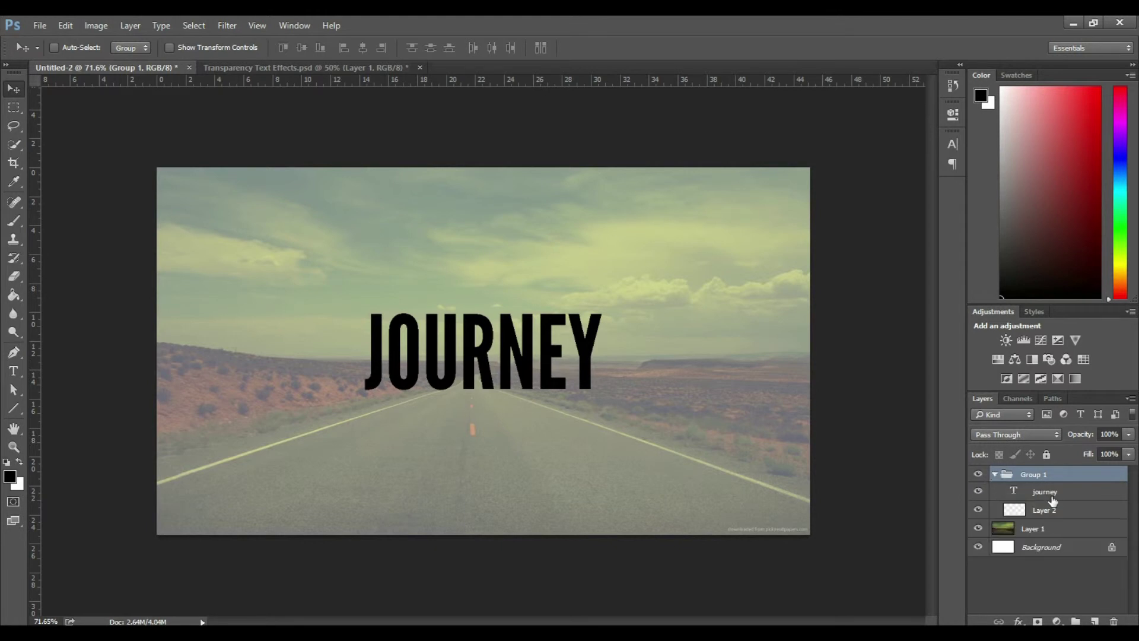
click(1000, 496)
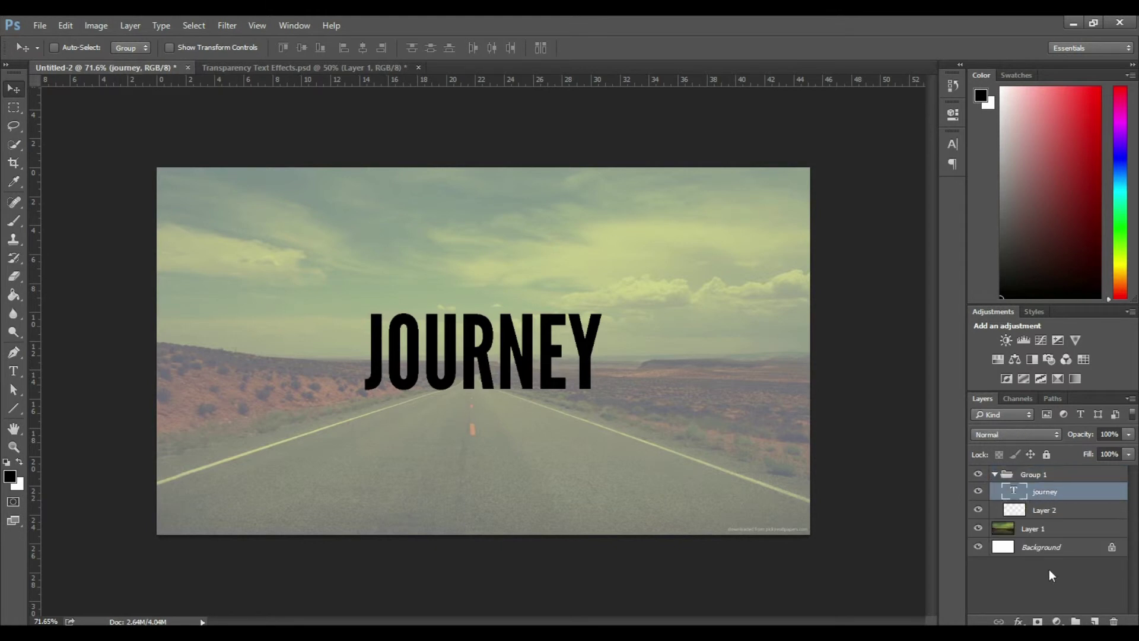
Step: In JOURNEY's Blending Options, lower Fill Opacity to about 43 and set Knockout to Shallow
click(1018, 621)
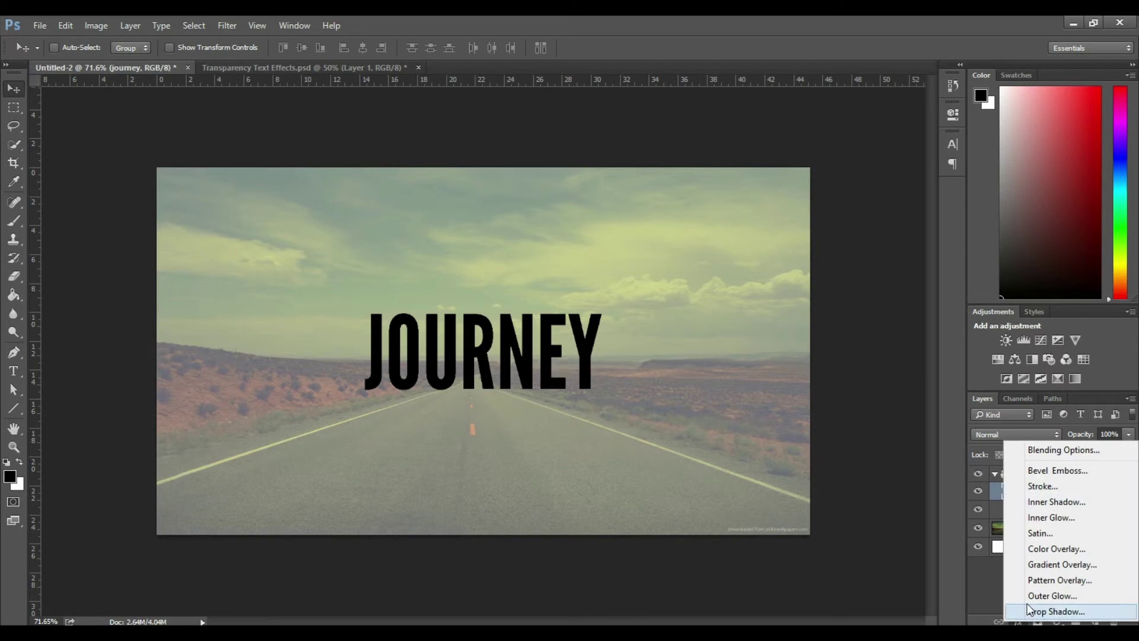
click(1039, 451)
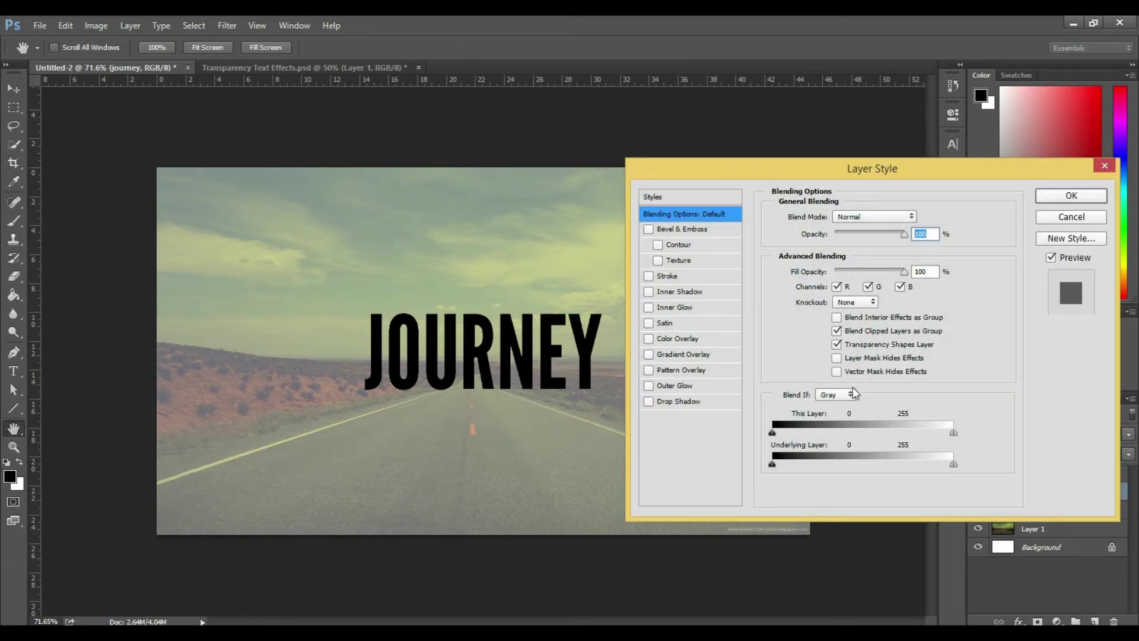
drag(906, 272, 881, 275)
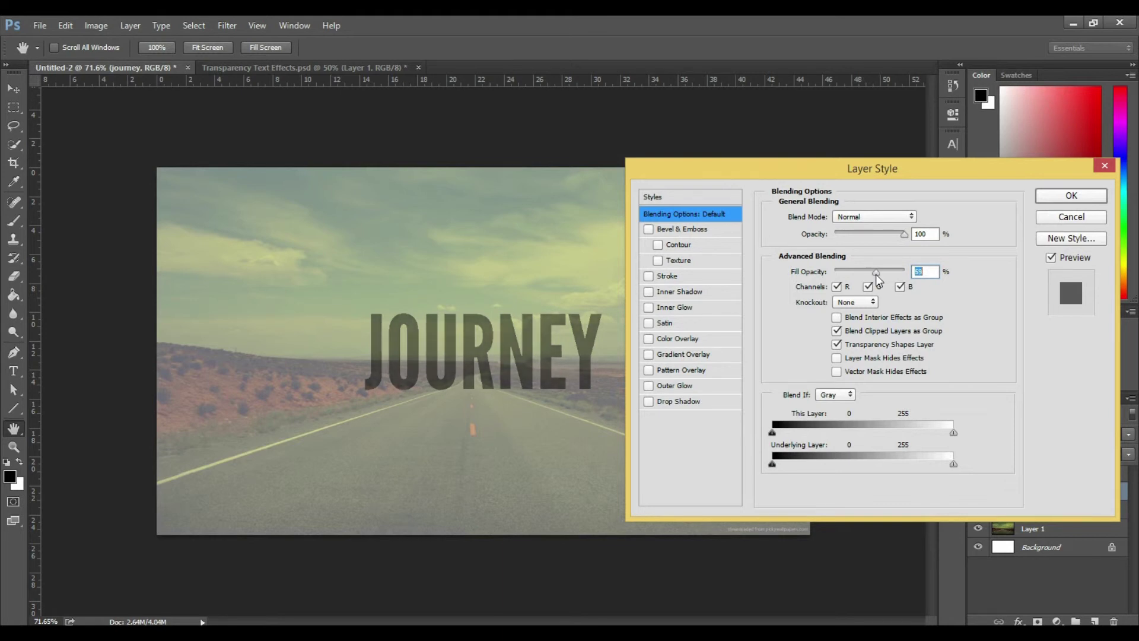
drag(876, 274, 875, 274)
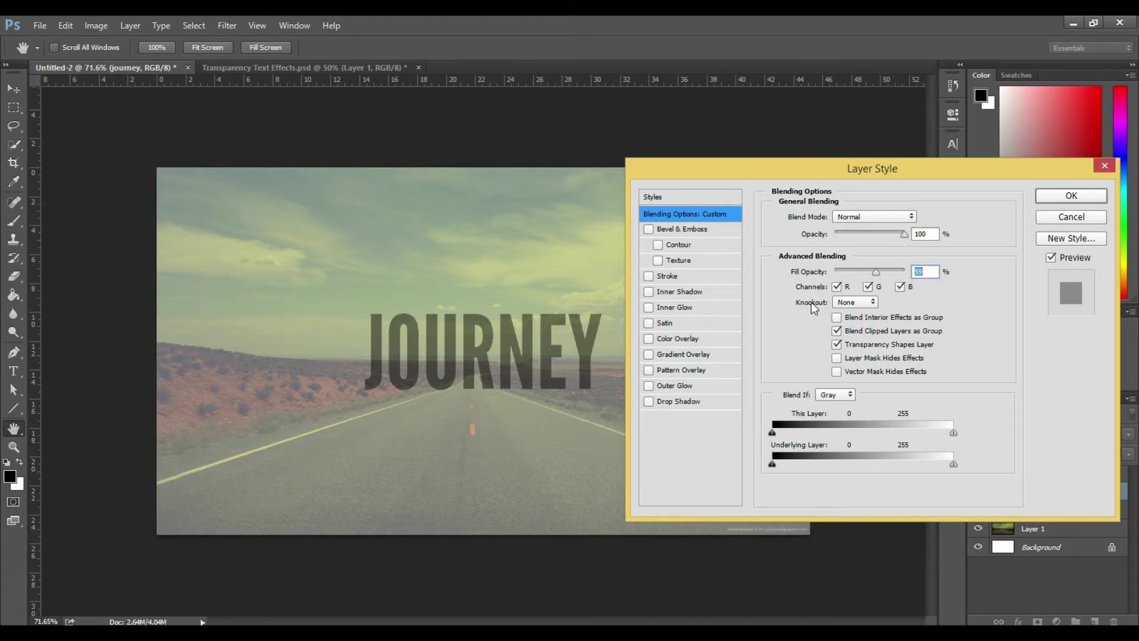
click(836, 301)
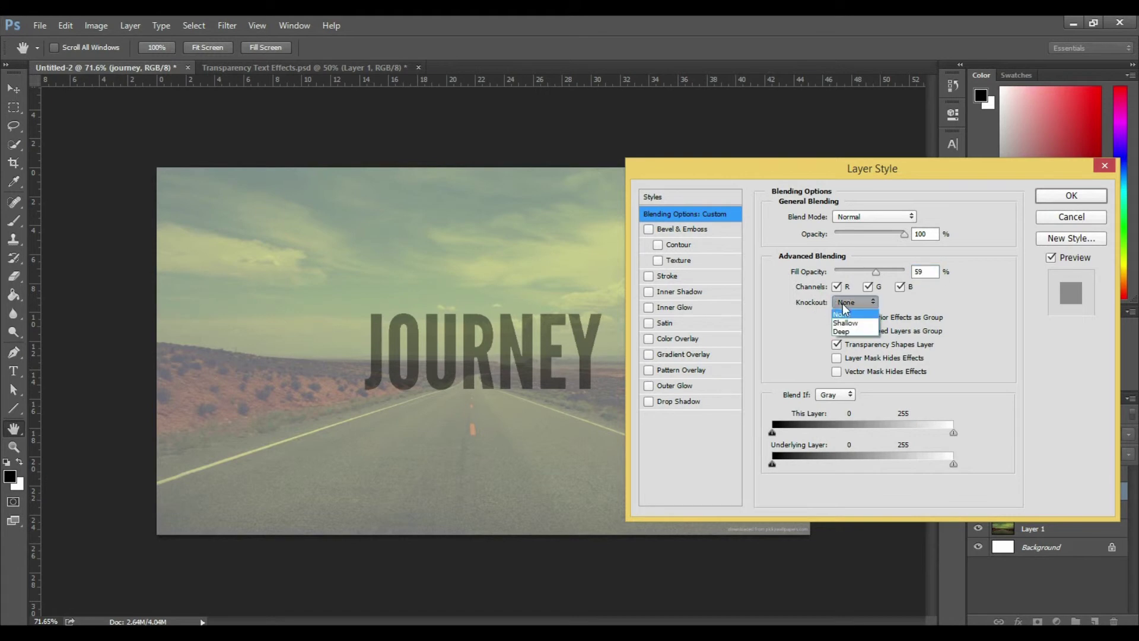
click(844, 323)
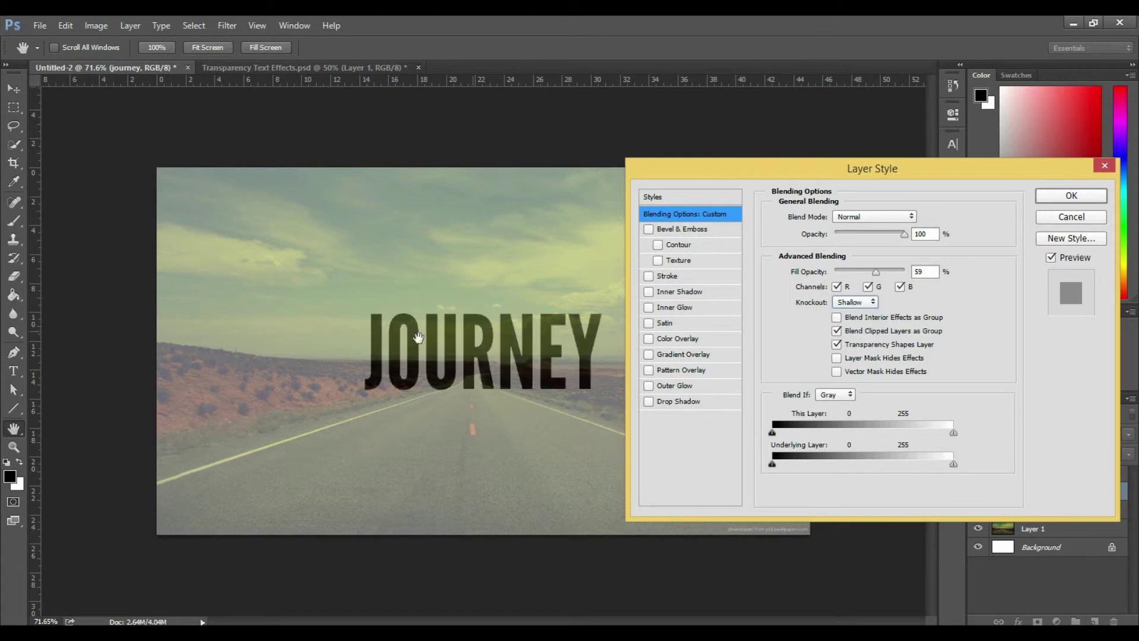
drag(876, 271, 862, 275)
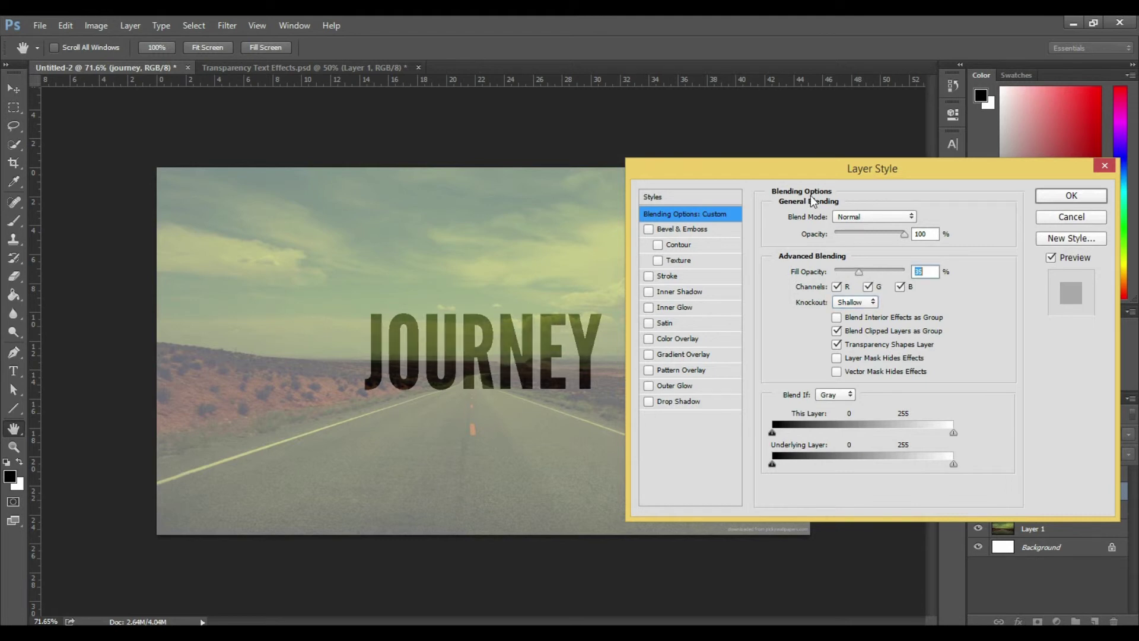
drag(794, 172, 703, 169)
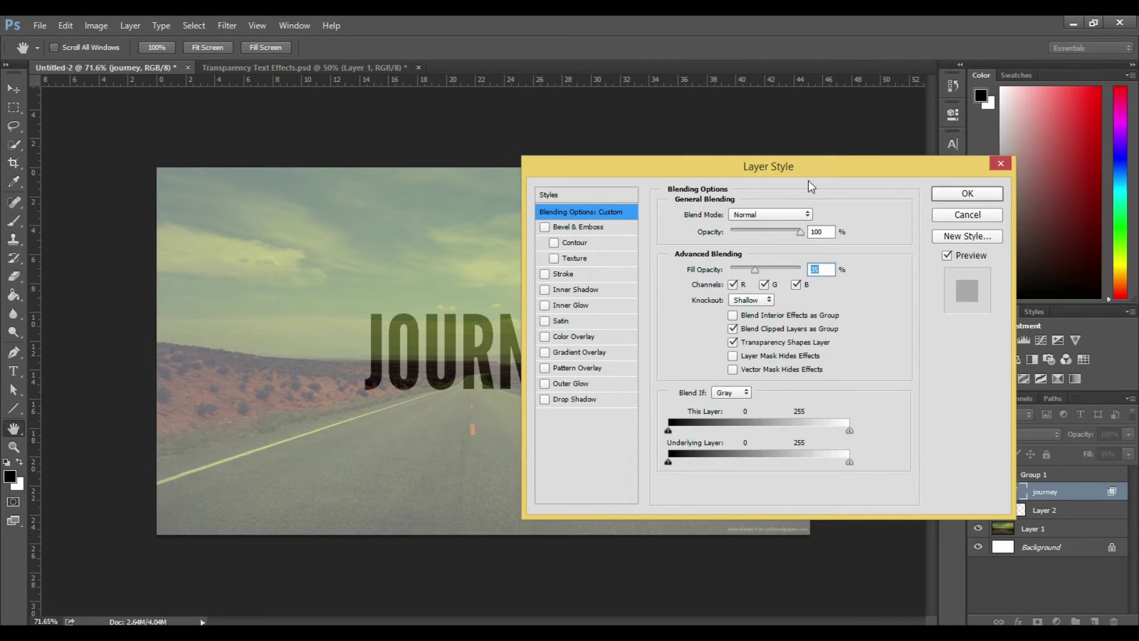
Step: Apply the blending options, then set Layer 2's opacity to 50%
click(953, 196)
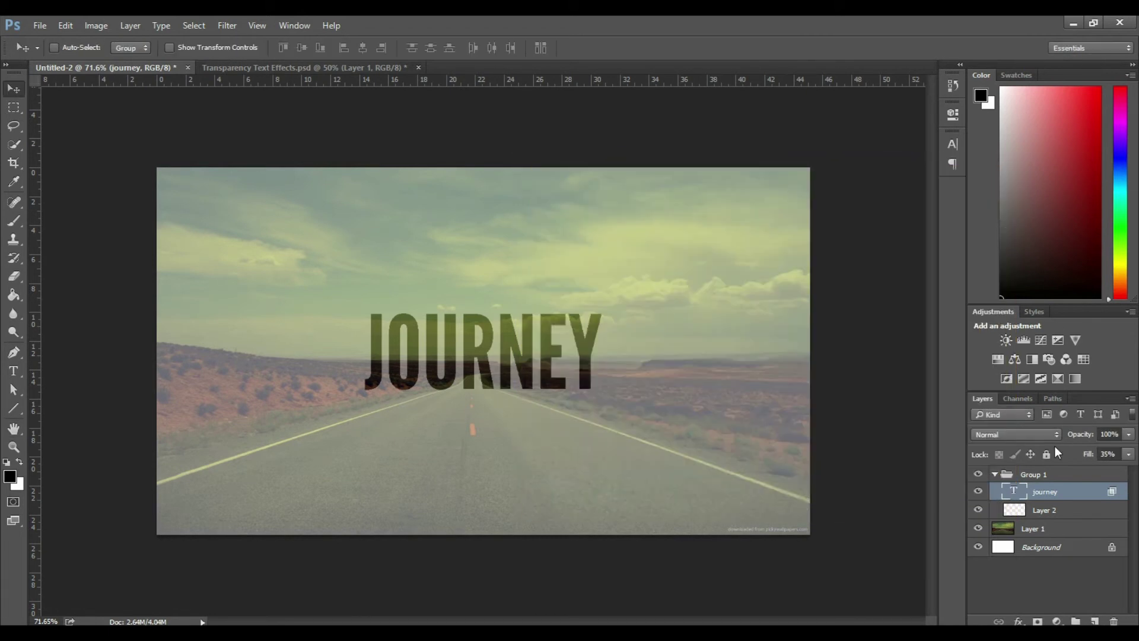
click(1037, 510)
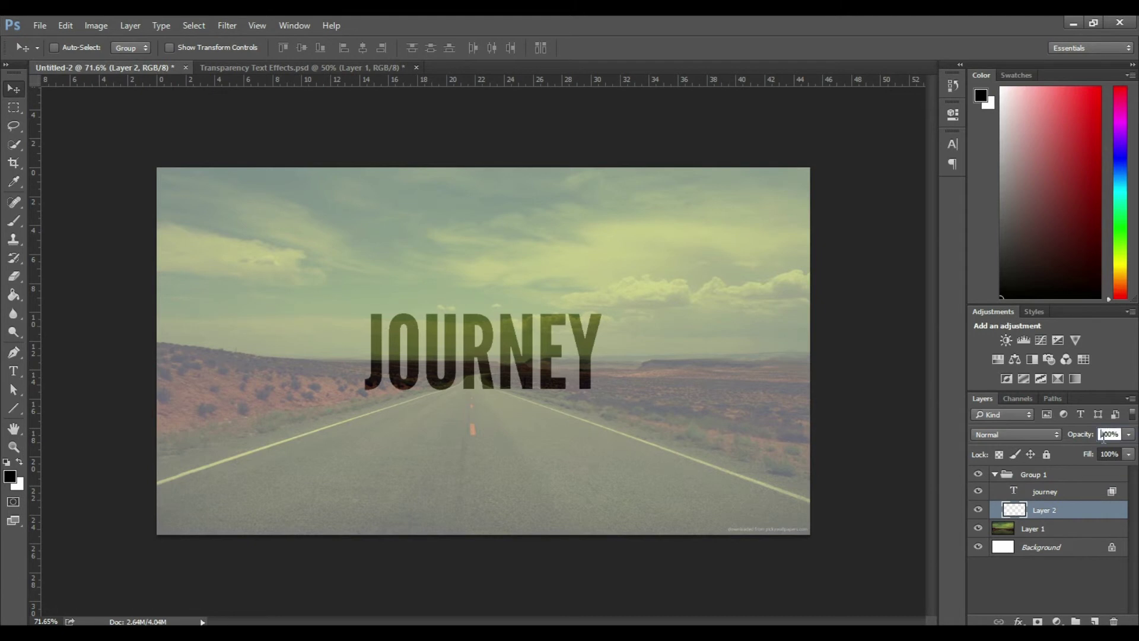
click(1102, 435)
text(50)
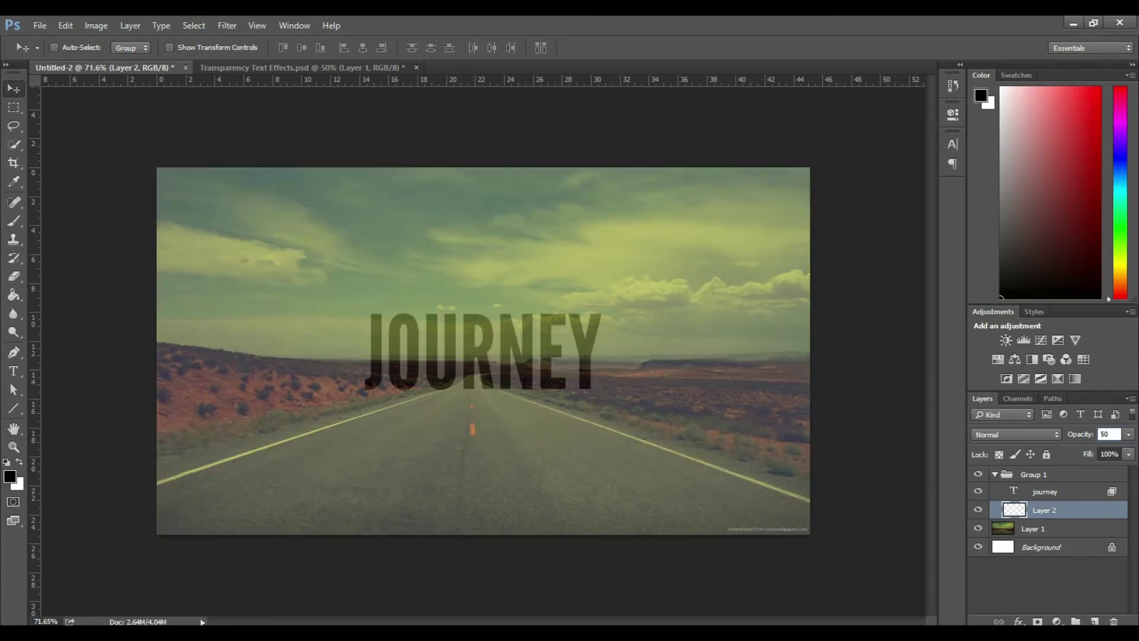
key(BackSpace)
key(BackSpace)
text(40)
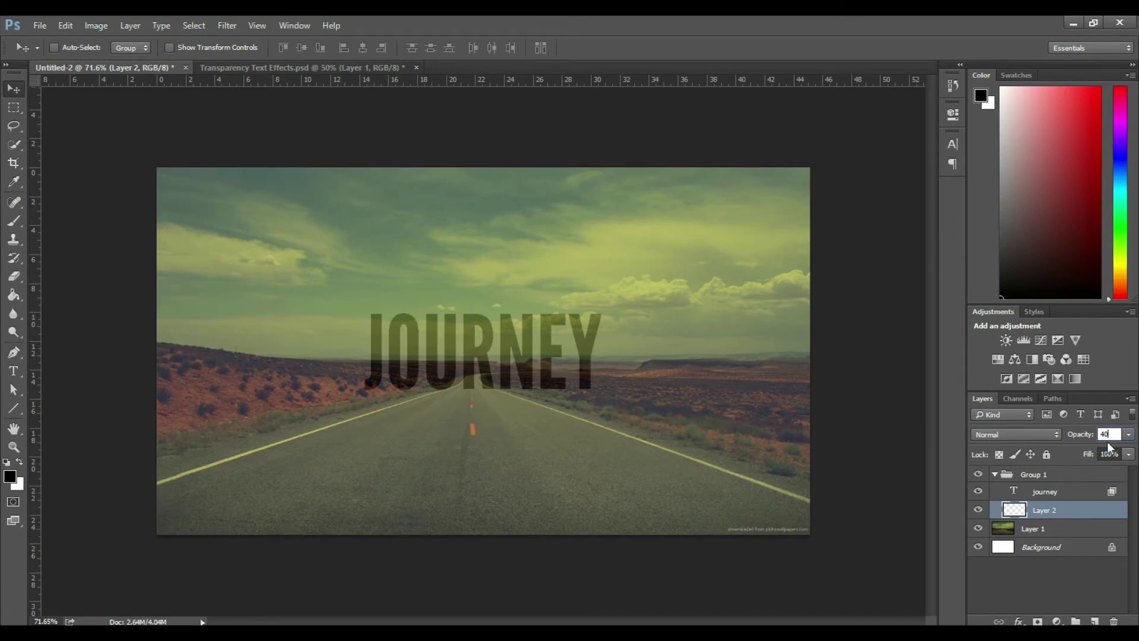
key(BackSpace)
key(BackSpace)
text(50)
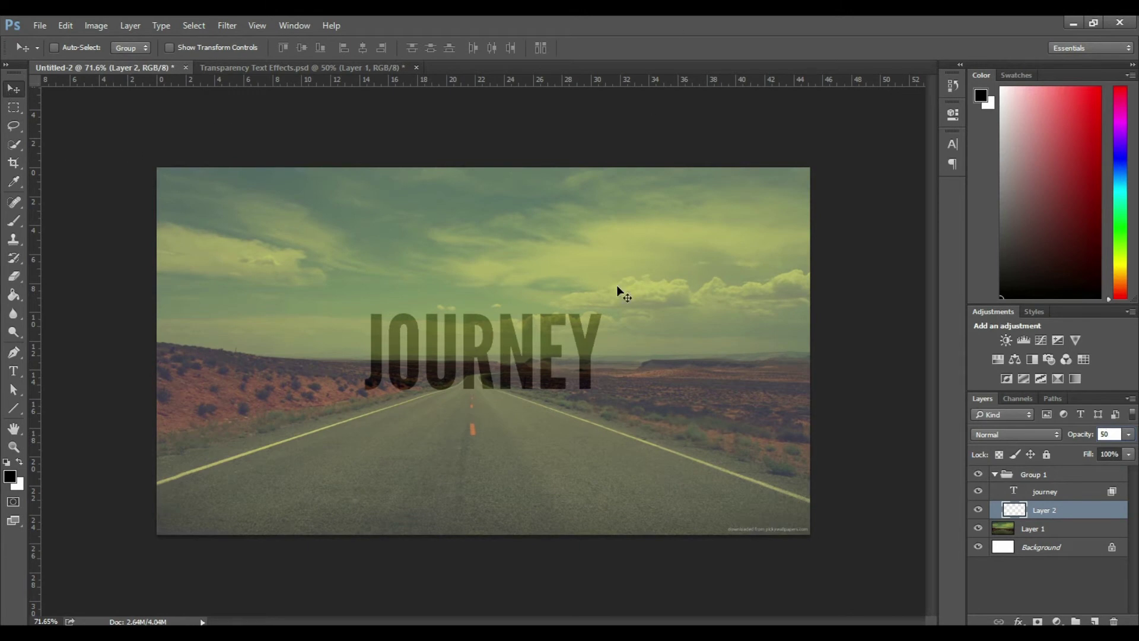
key(Return)
key(alt)
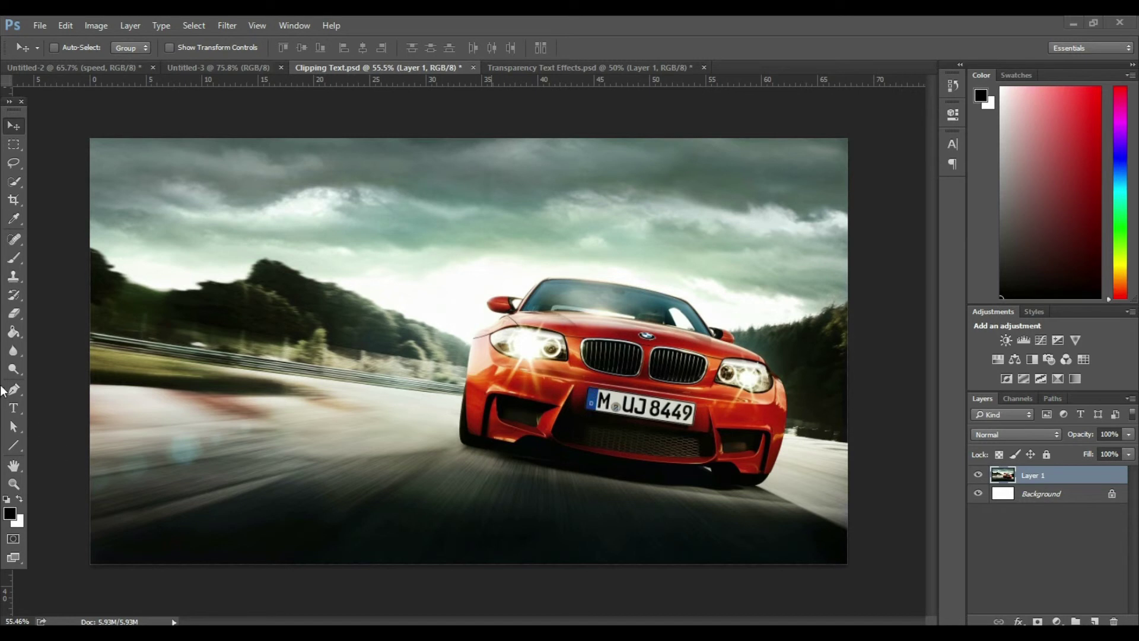
Step: Create a SPEED text layer and drag it down-right across the car photo
click(14, 409)
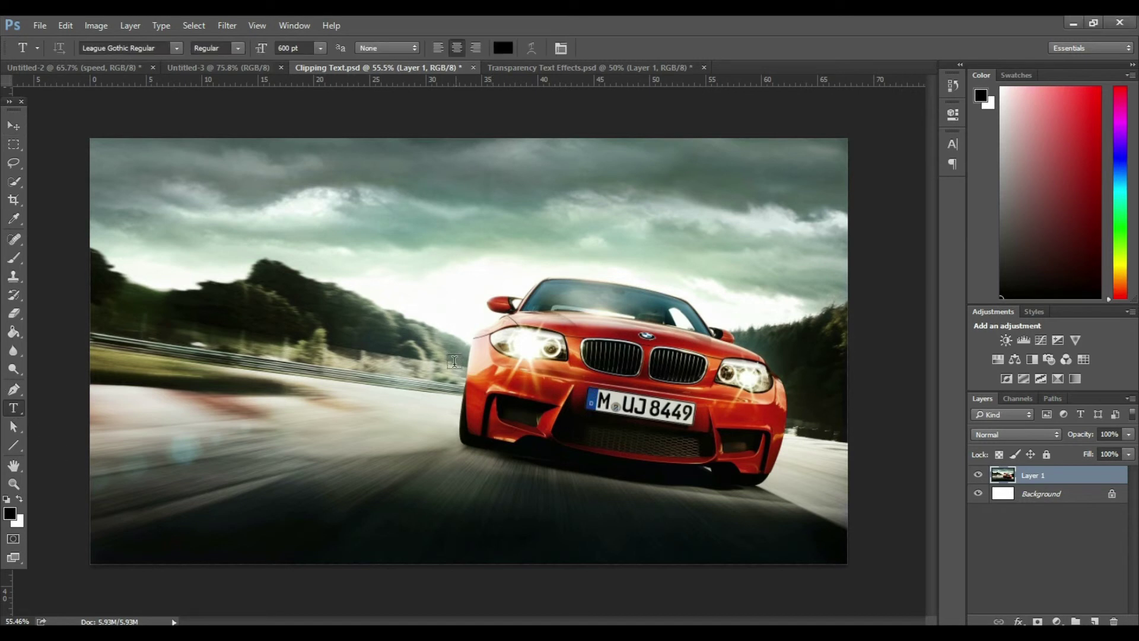
click(421, 351)
text(SPEED)
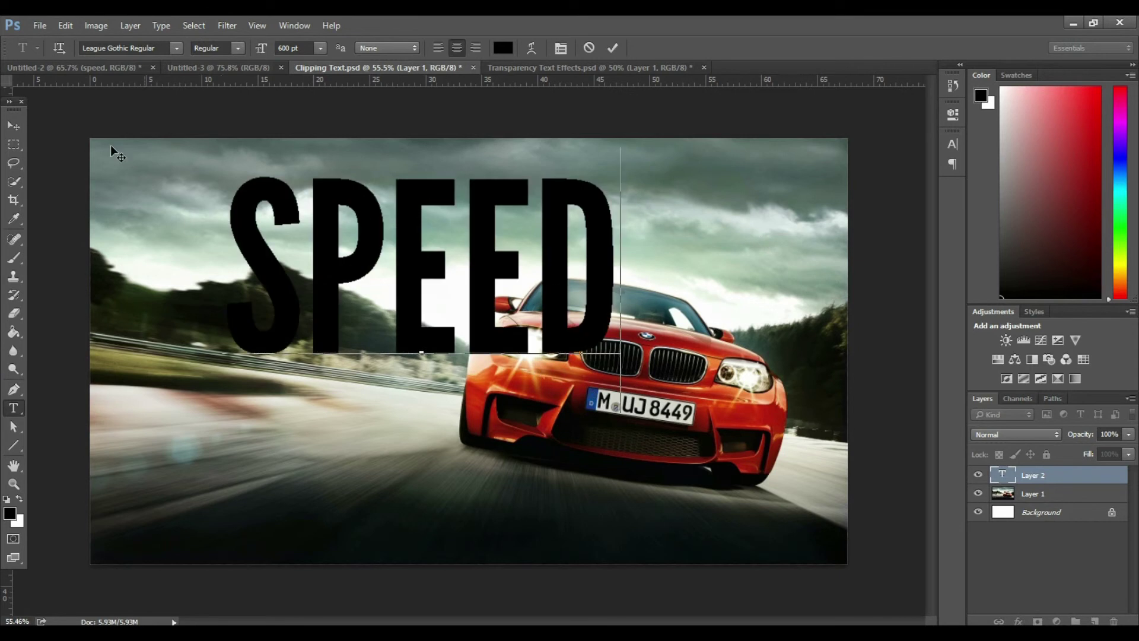
click(6, 131)
drag(367, 301, 441, 393)
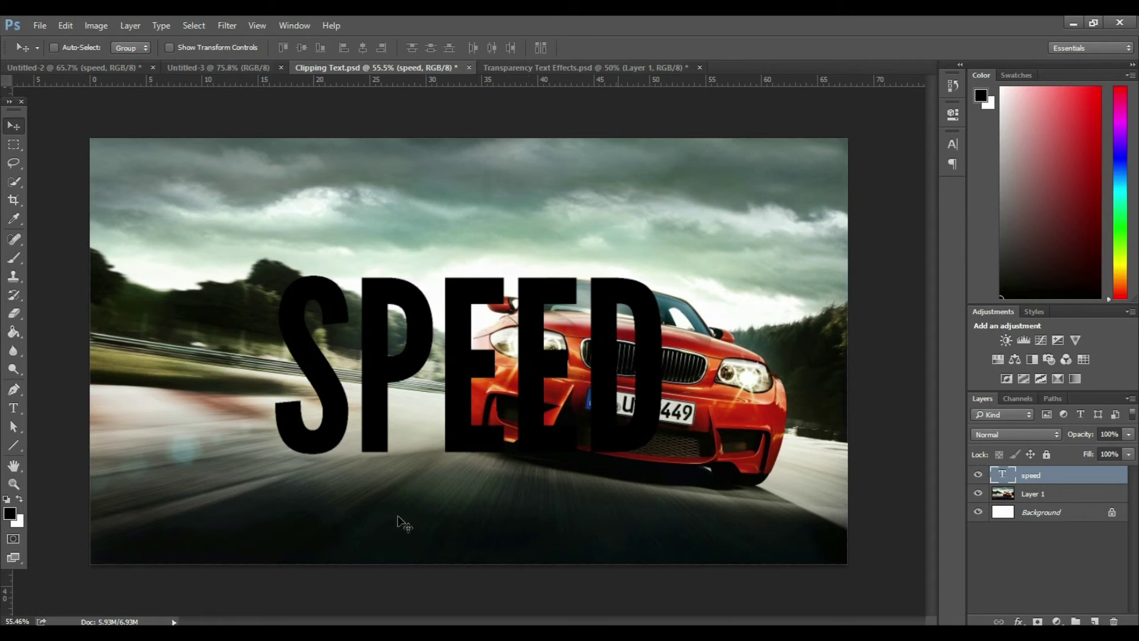
Step: Move Layer 1 above the SPEED layer and make it a clipping mask of the text
click(1041, 498)
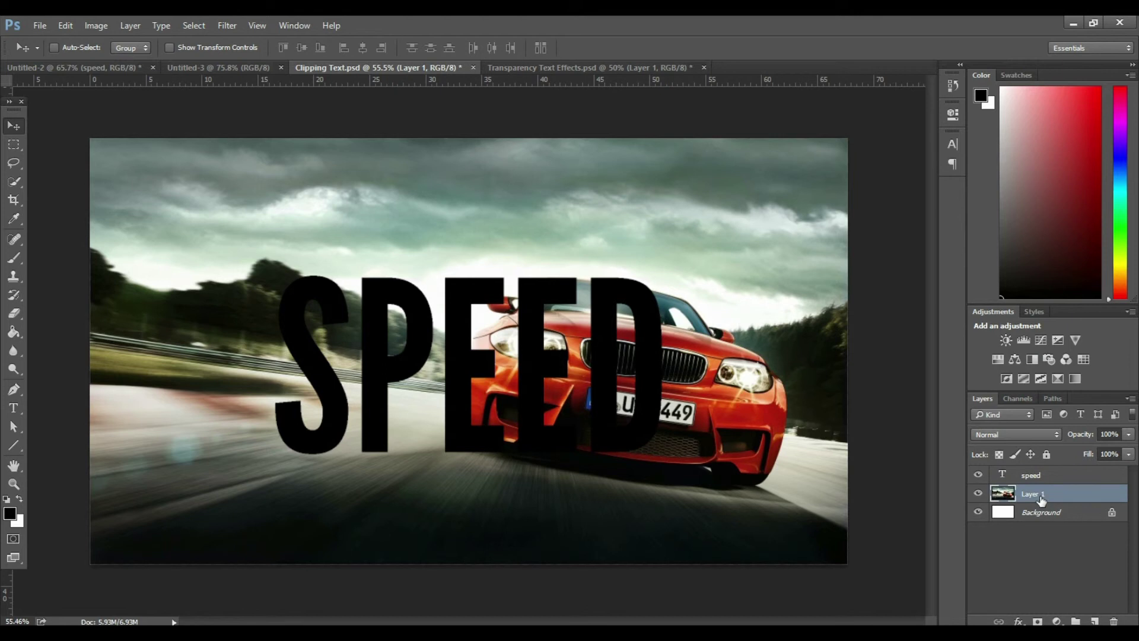
drag(1041, 500, 1043, 474)
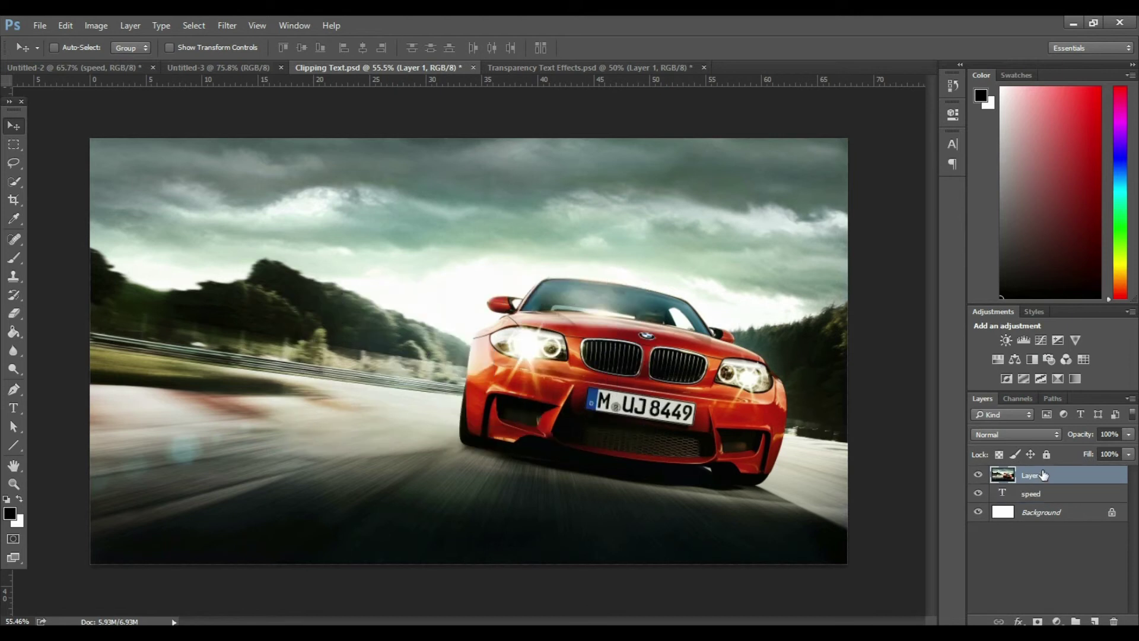
right_click(1034, 477)
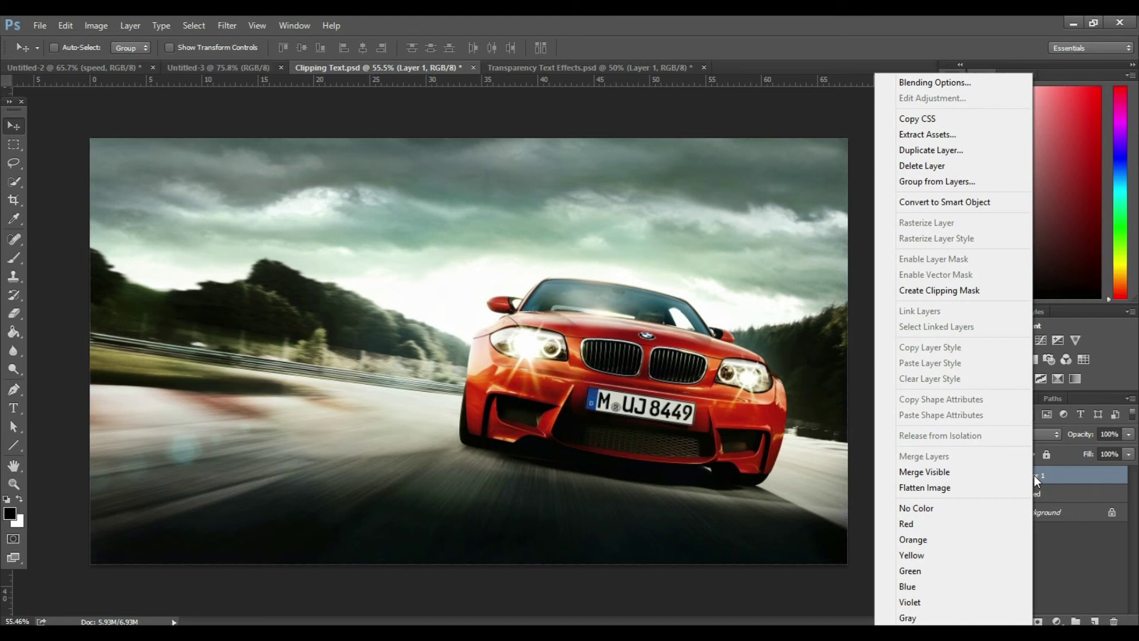
click(949, 294)
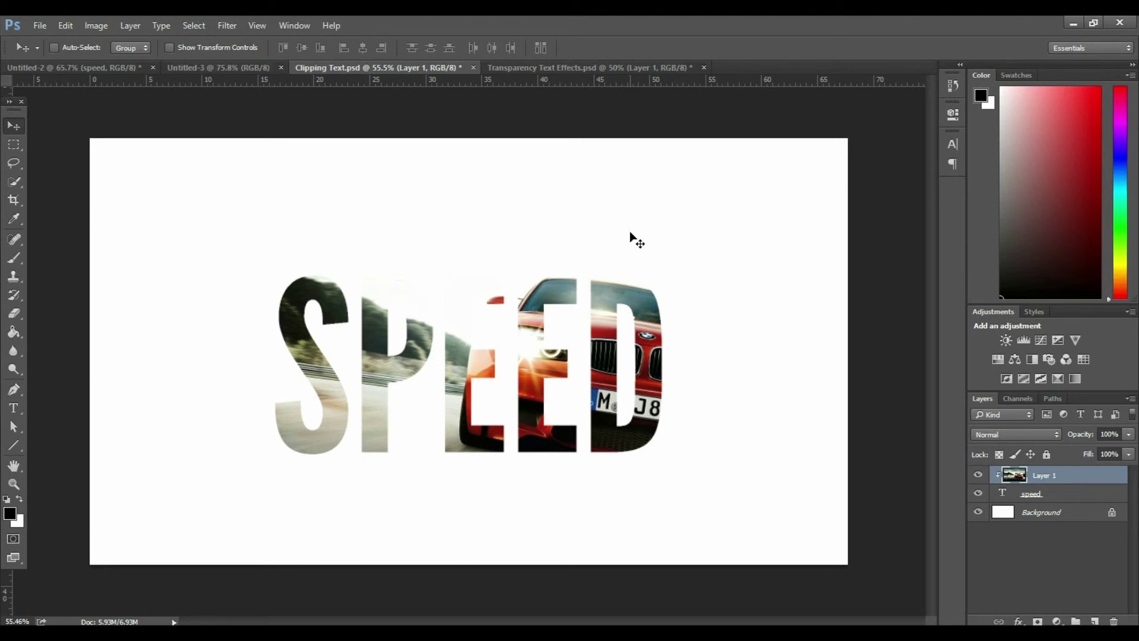
Step: Set the car photo layer's opacity to 80%, then select the SPEED text layer
click(1109, 434)
text(80)
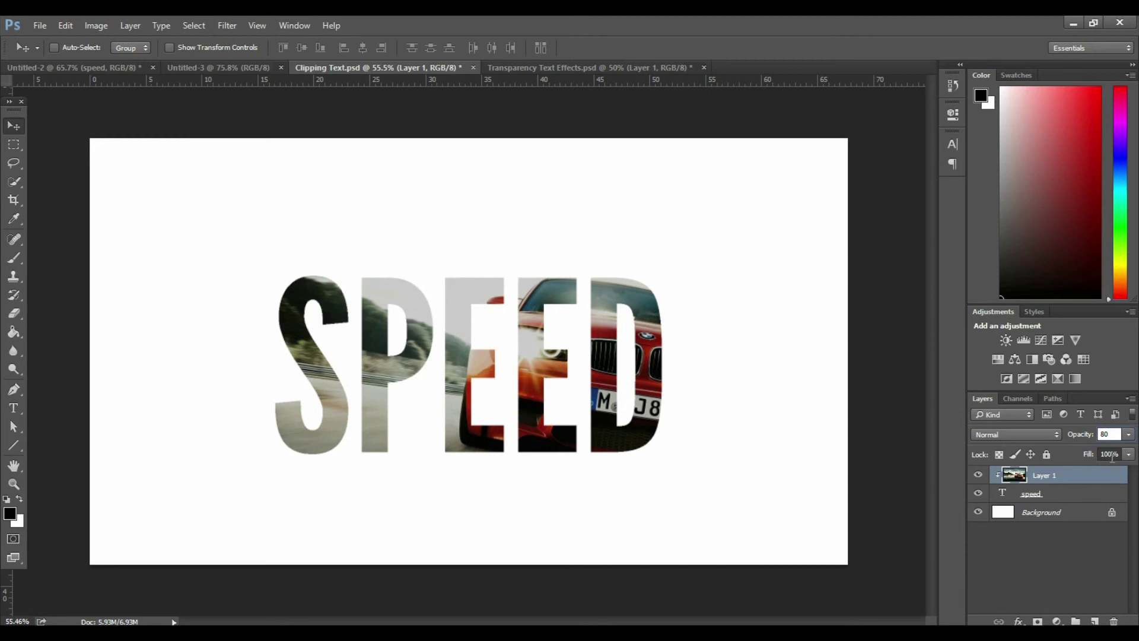
key(Return)
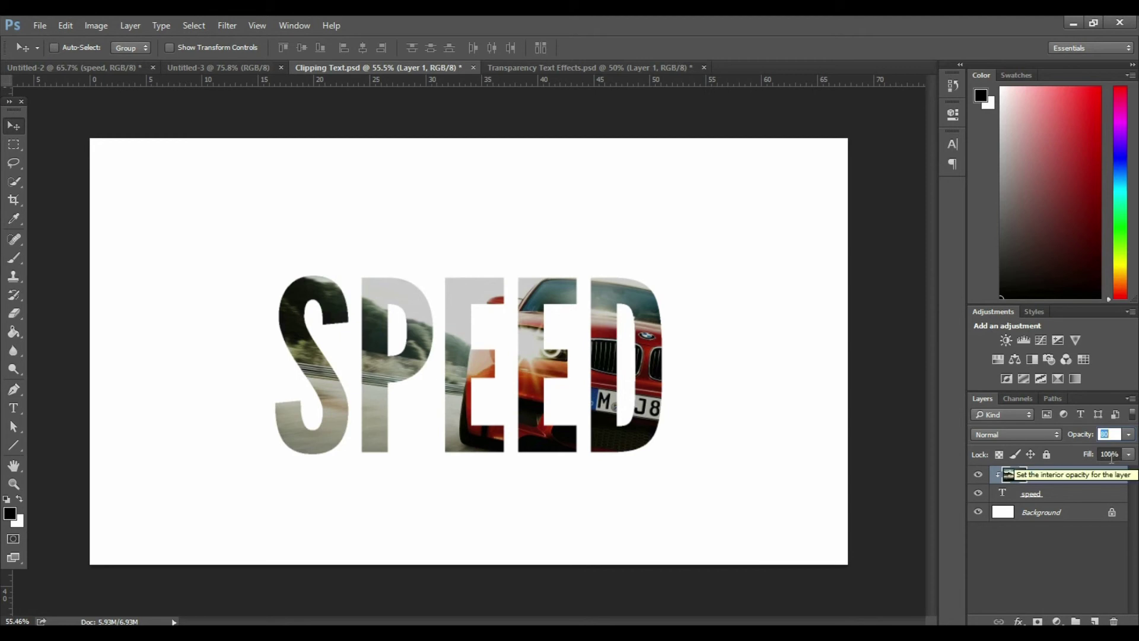
text(50)
key(BackSpace)
key(BackSpace)
text(80)
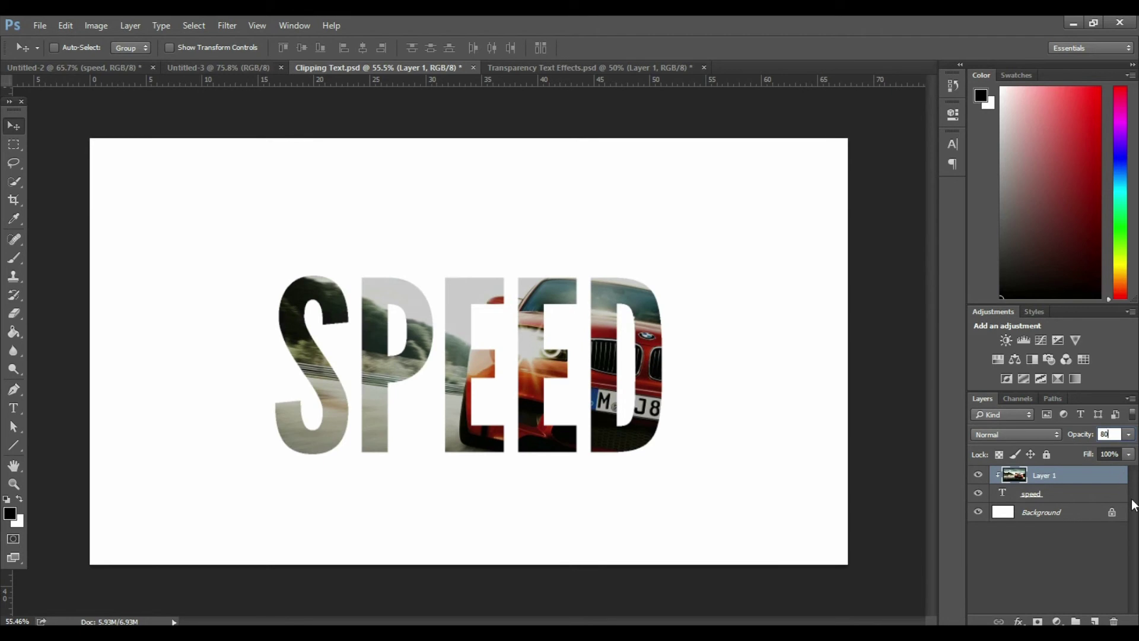
click(1028, 500)
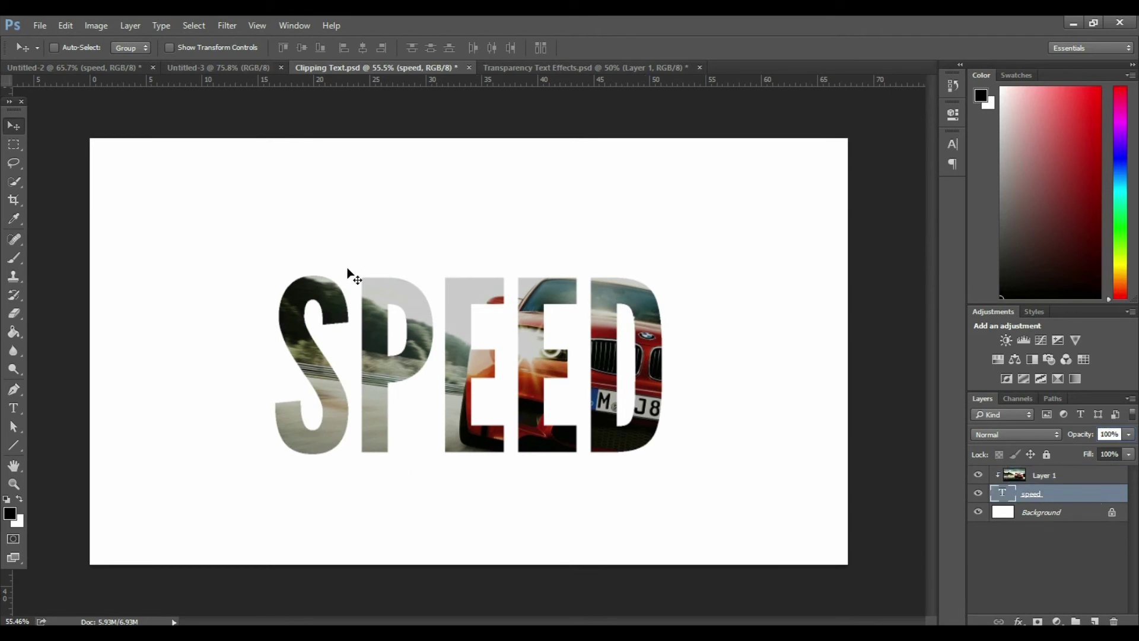
double_click(1002, 493)
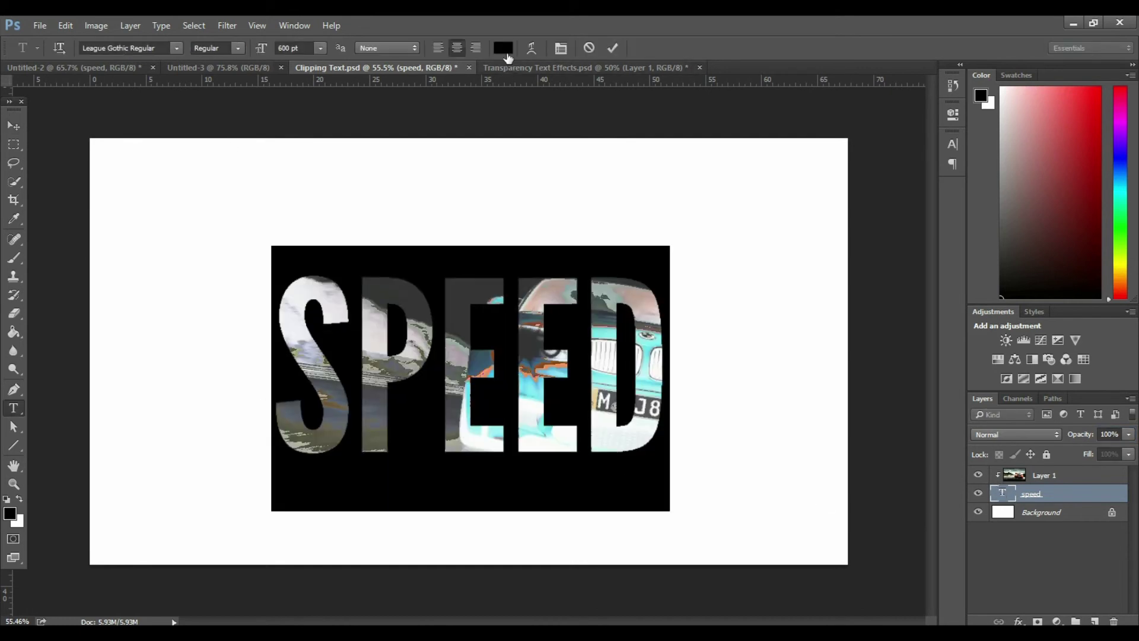
click(503, 48)
text(ffffff)
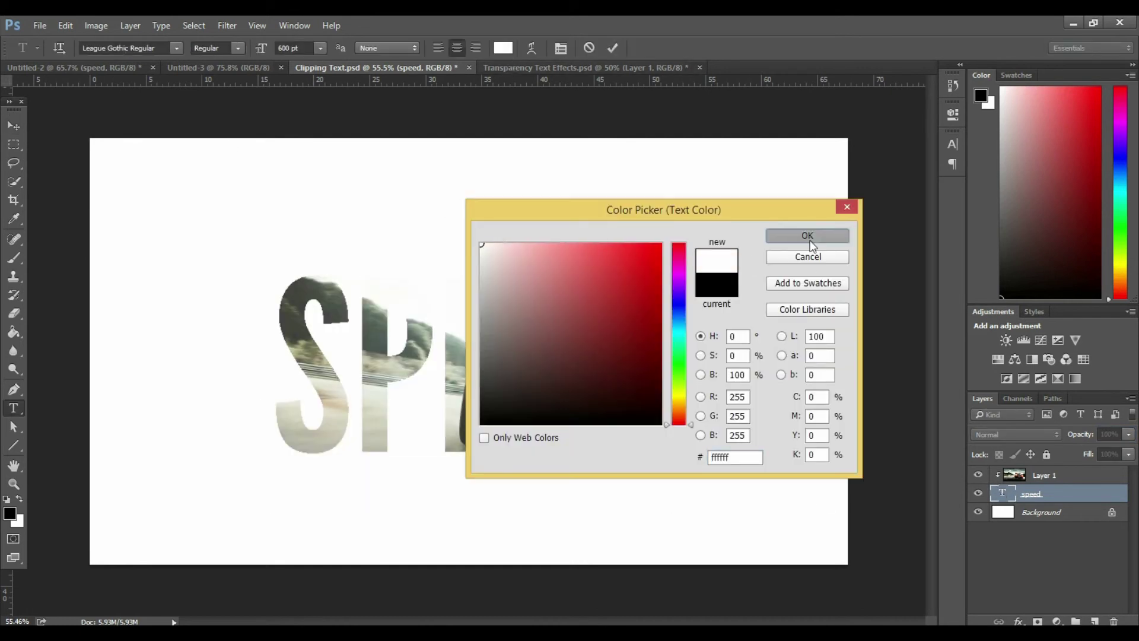
click(807, 235)
click(1044, 474)
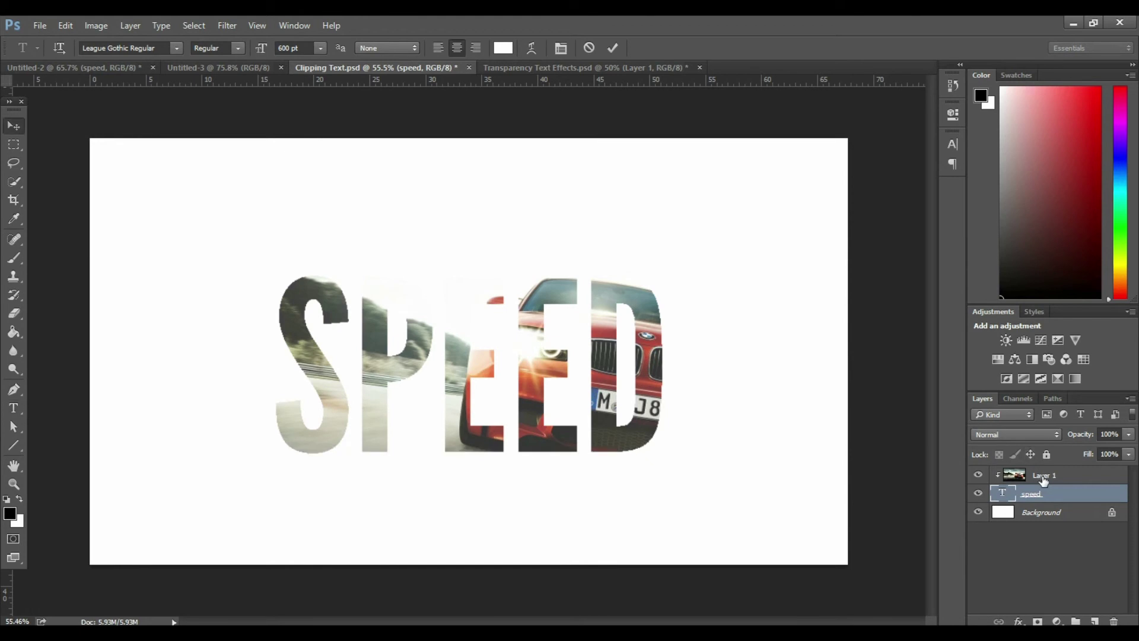
key(v)
drag(1090, 434, 1078, 434)
text(20)
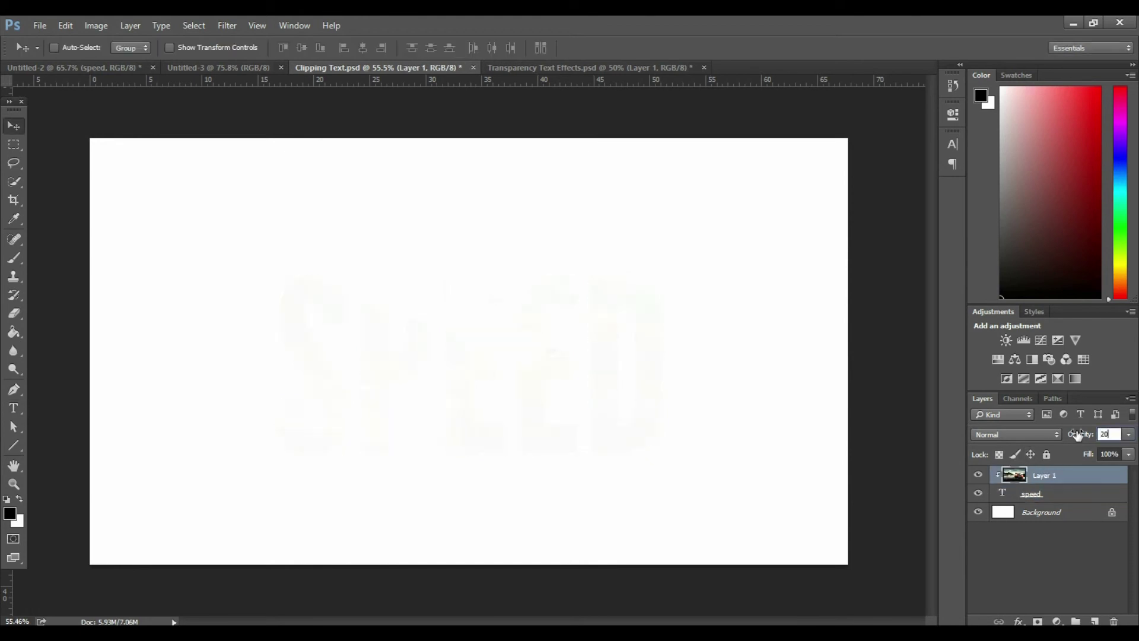
key(BackSpace)
text(8)
key(BackSpace)
key(BackSpace)
text(100)
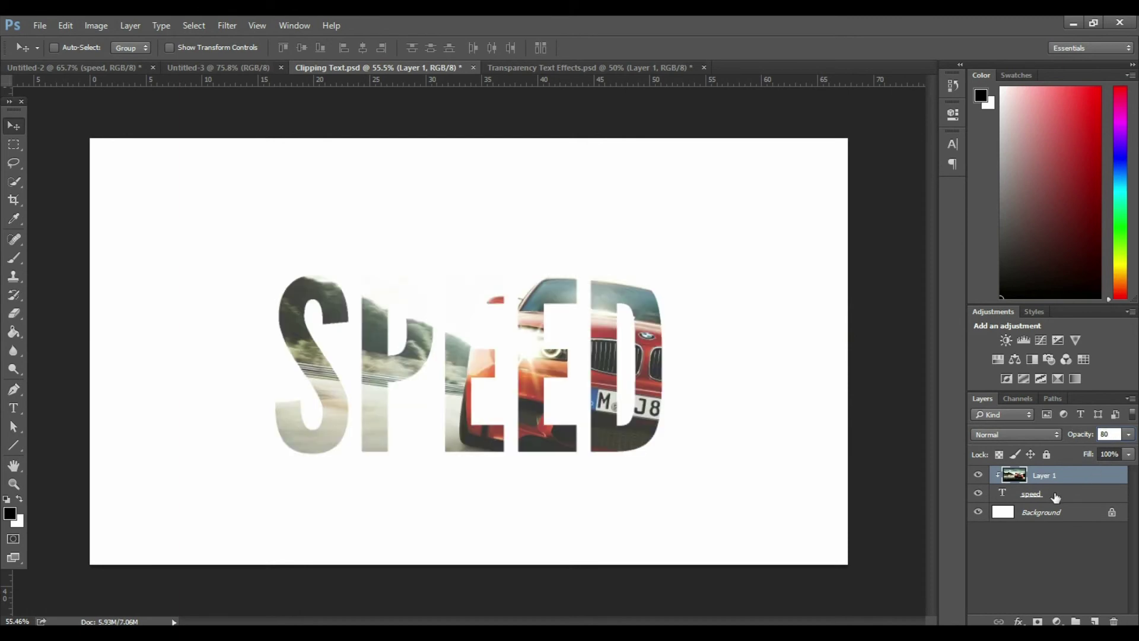
click(1054, 497)
click(13, 408)
click(351, 452)
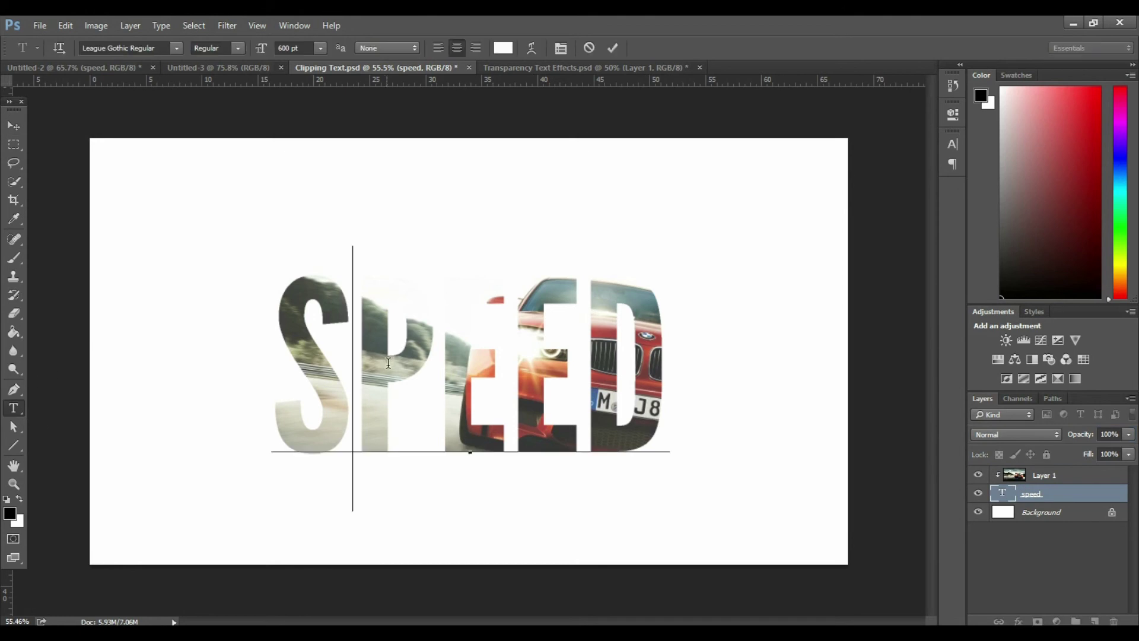
key(ctrl+a)
click(503, 47)
text(000000)
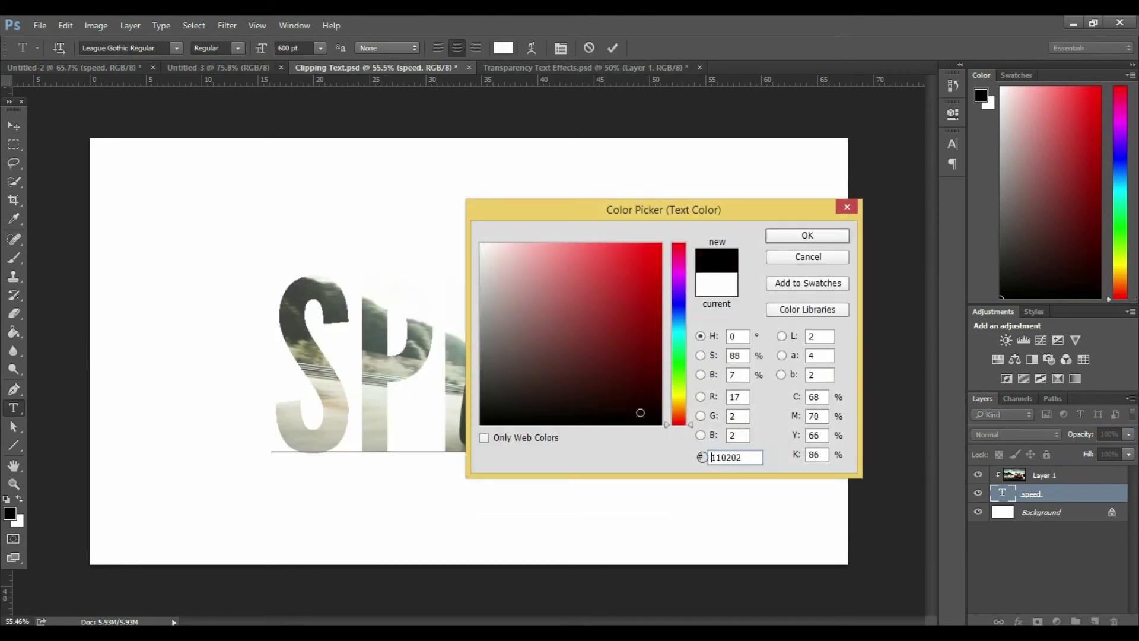
click(811, 235)
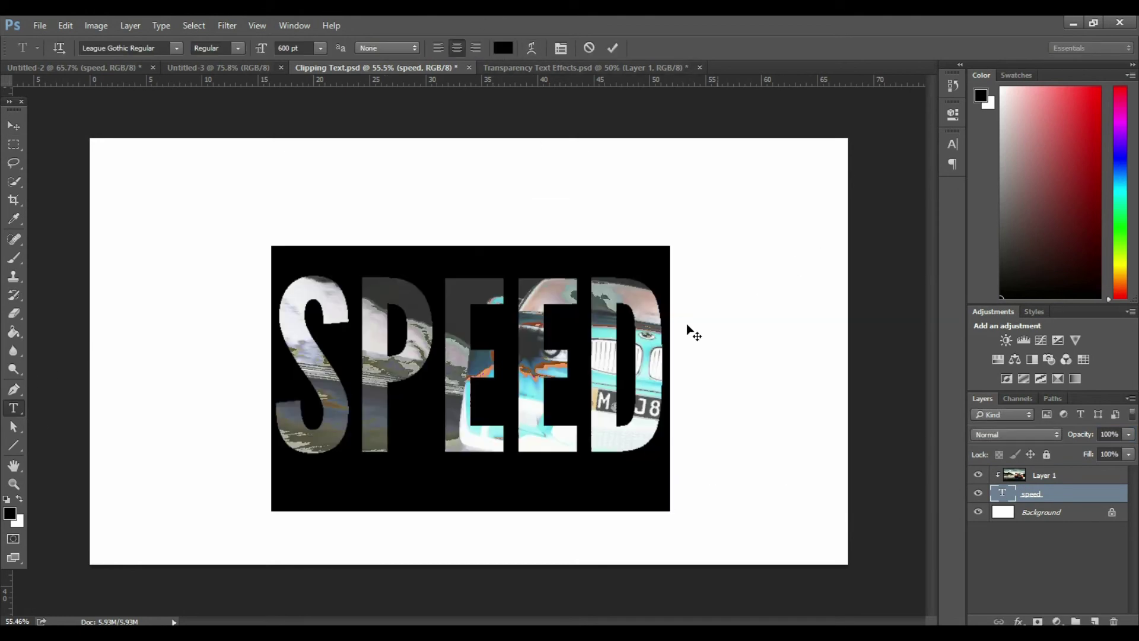
click(553, 394)
Step: Commit the text colour change and shift the car photo left inside the SPEED letters
click(1044, 475)
key(8)
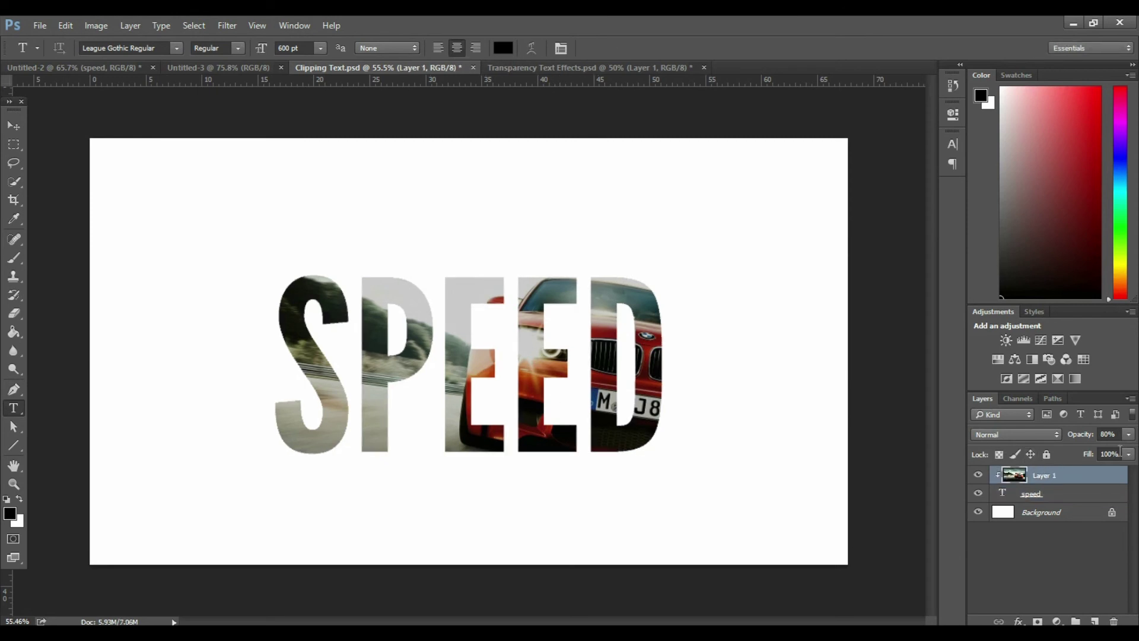
click(10, 127)
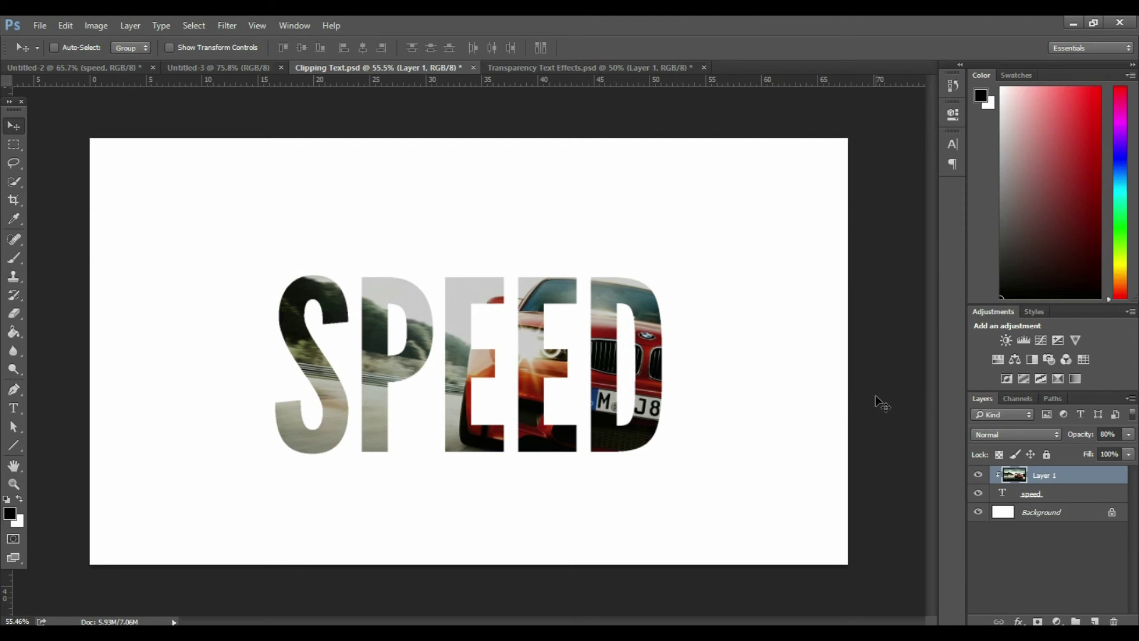
drag(574, 411, 454, 395)
Step: Move SPEED and the car photo together slightly up-right
shift+click(1061, 493)
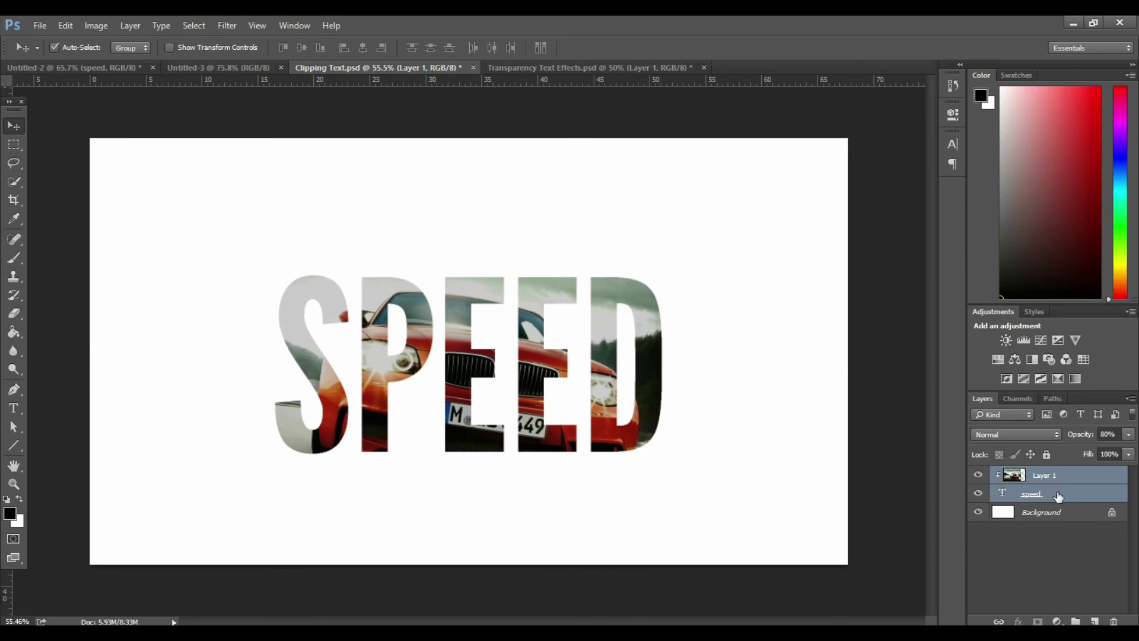
drag(535, 361, 533, 353)
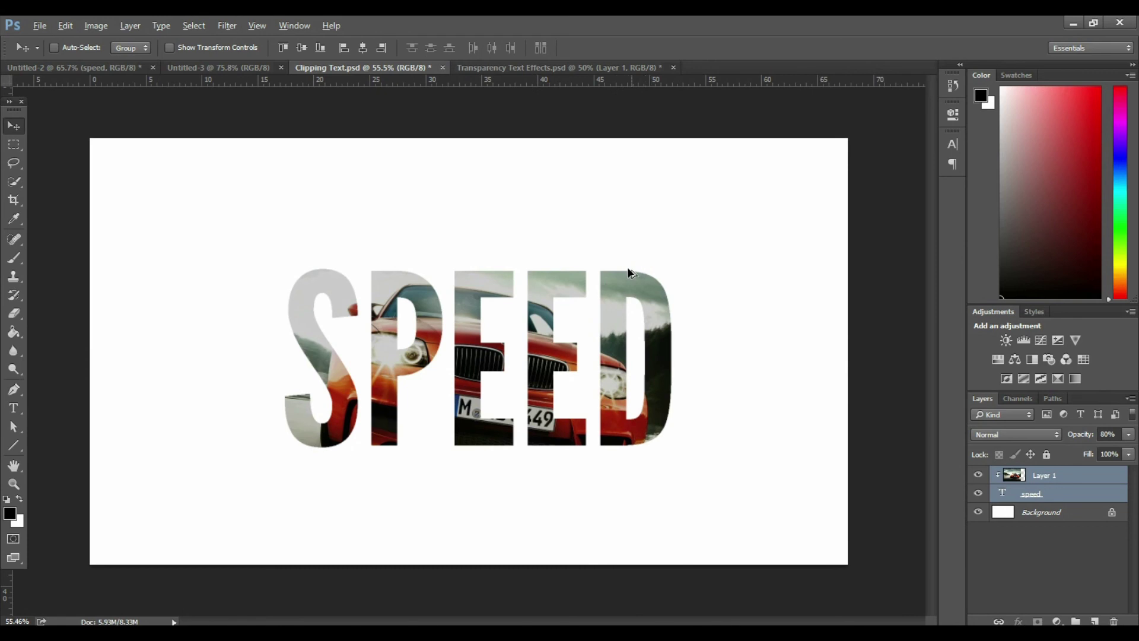
scroll(627, 268, down, 2)
scroll(468, 348, down, 1)
scroll(474, 347, up, 3)
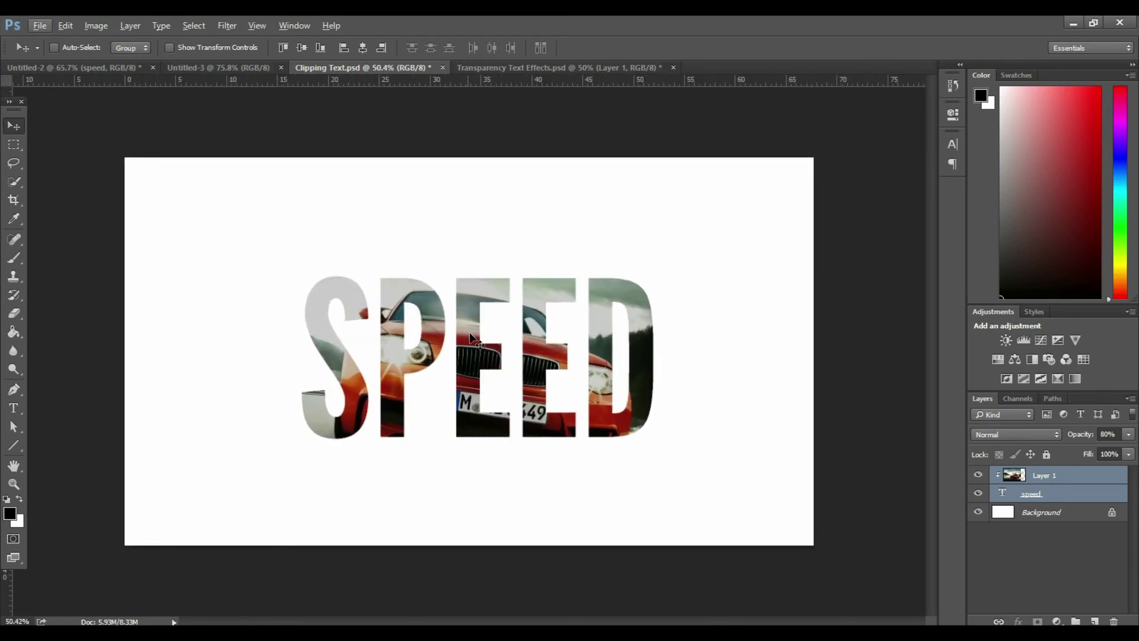